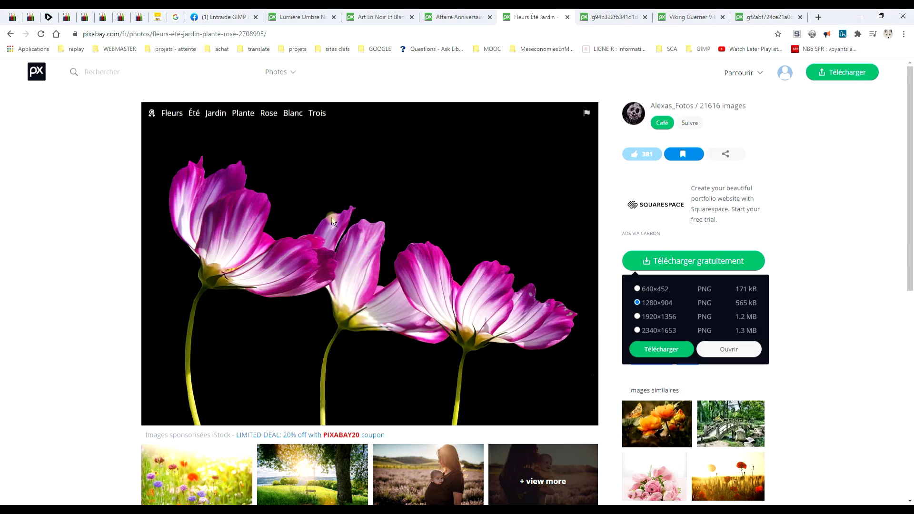
# Step: Open the 1280×904 cosmos photo full size in its own Pixabay tab
pyautogui.click(695, 261)
pyautogui.click(695, 260)
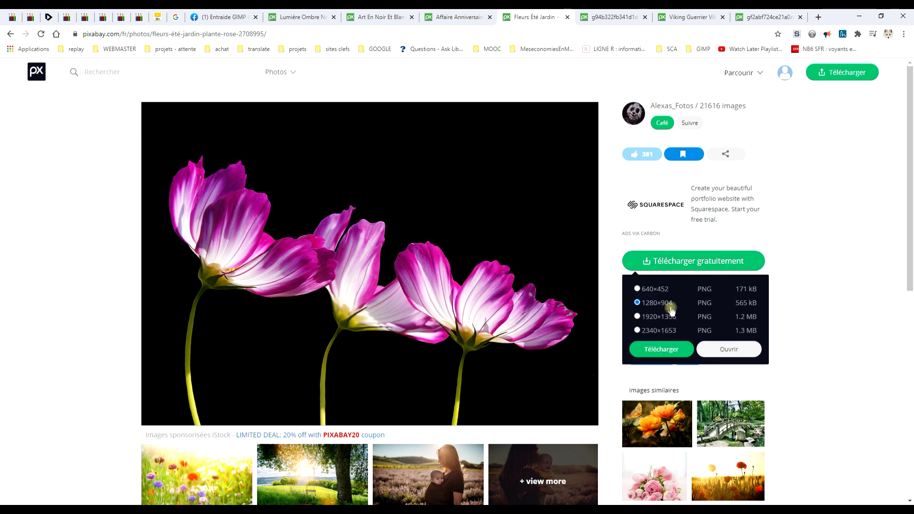
pyautogui.click(730, 350)
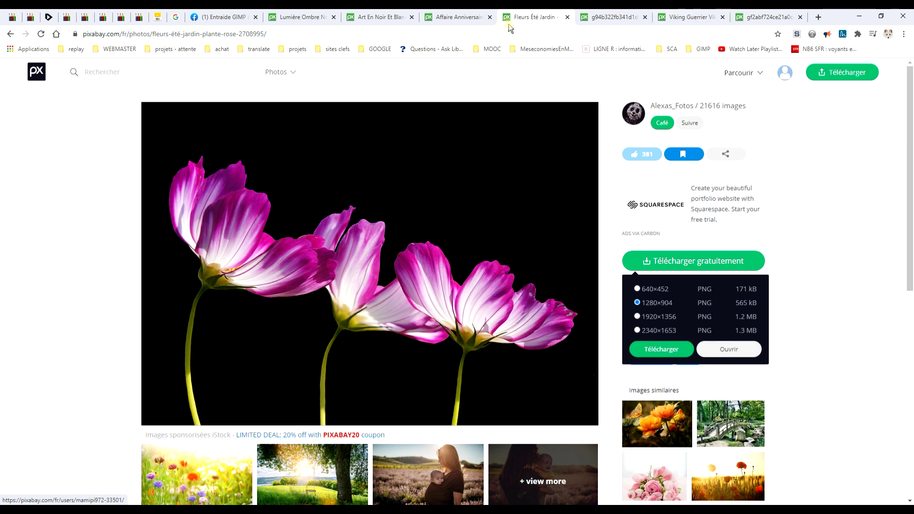
# Step: Copy the full-size flower image to the clipboard and switch back to GIMP
pyautogui.rightClick(428, 139)
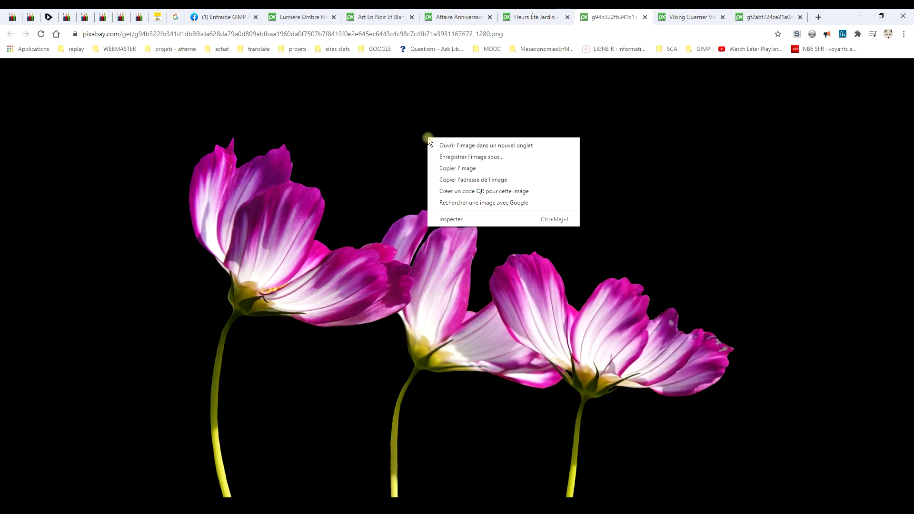
pyautogui.click(471, 171)
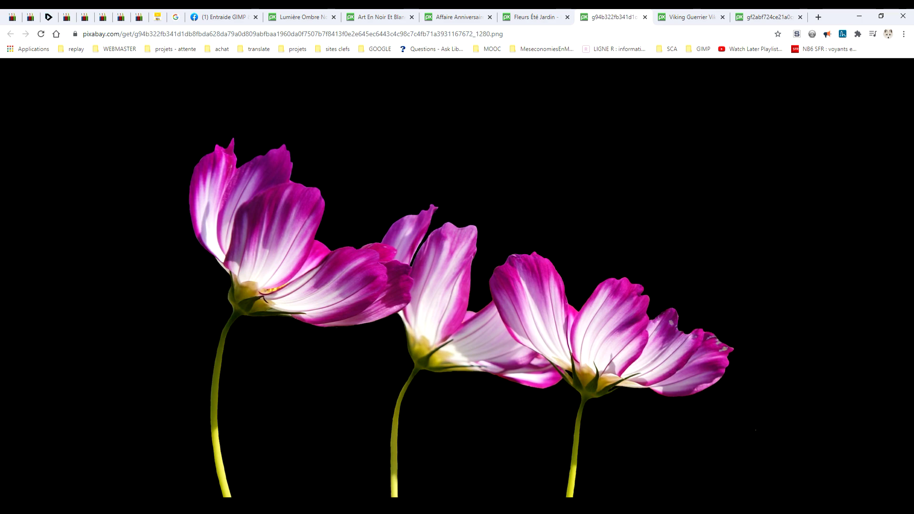
pyautogui.hotkey('alt', 'Tab')
pyautogui.click(40, 27)
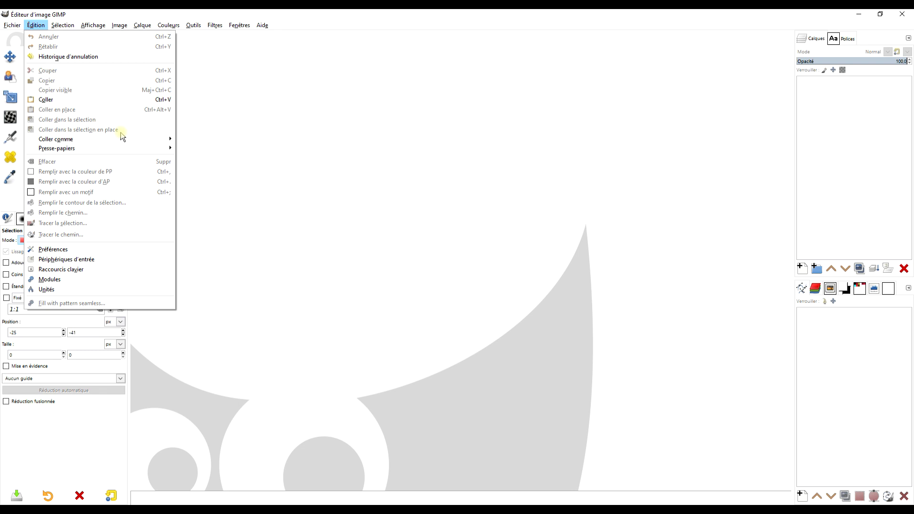
# Step: Paste the cosmos photo as a new 1280×904 image, zoom to fit, and launch G'MIC-Qt
pyautogui.moveTo(55, 138)
pyautogui.click(229, 163)
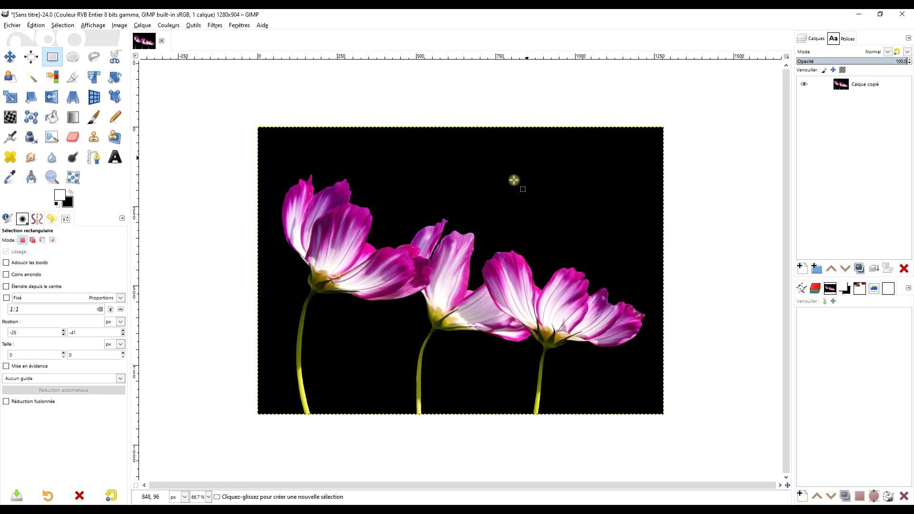
pyautogui.click(52, 177)
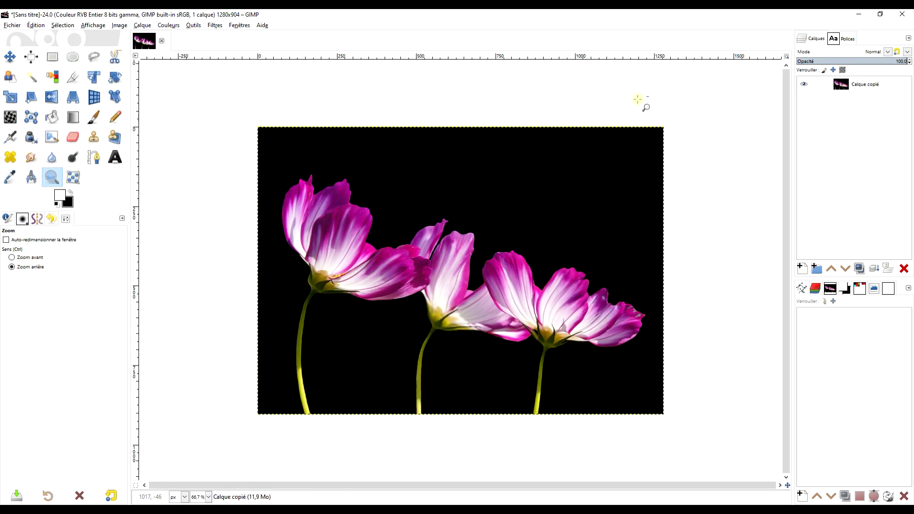
pyautogui.click(786, 58)
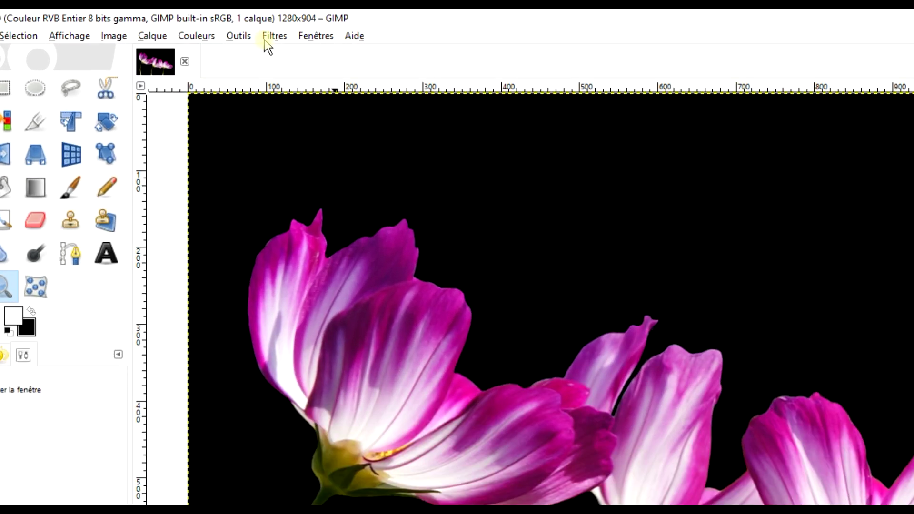
pyautogui.click(266, 44)
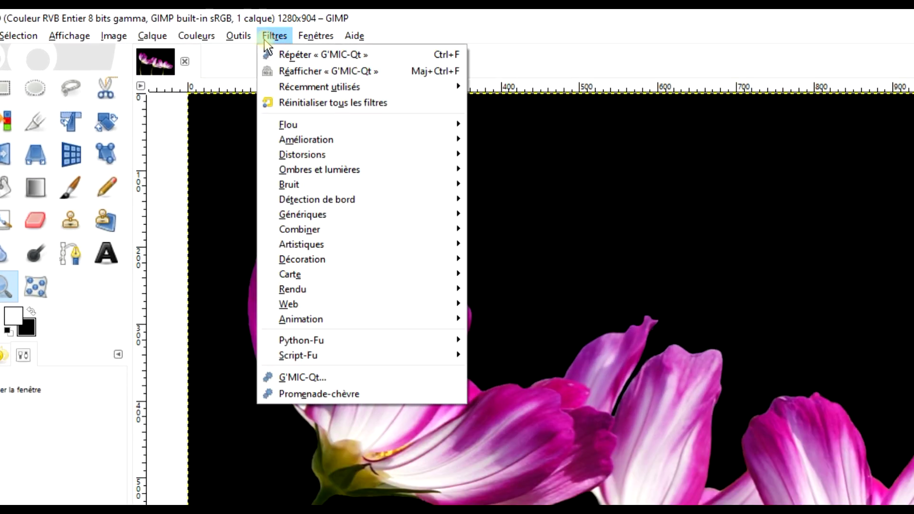
pyautogui.click(350, 376)
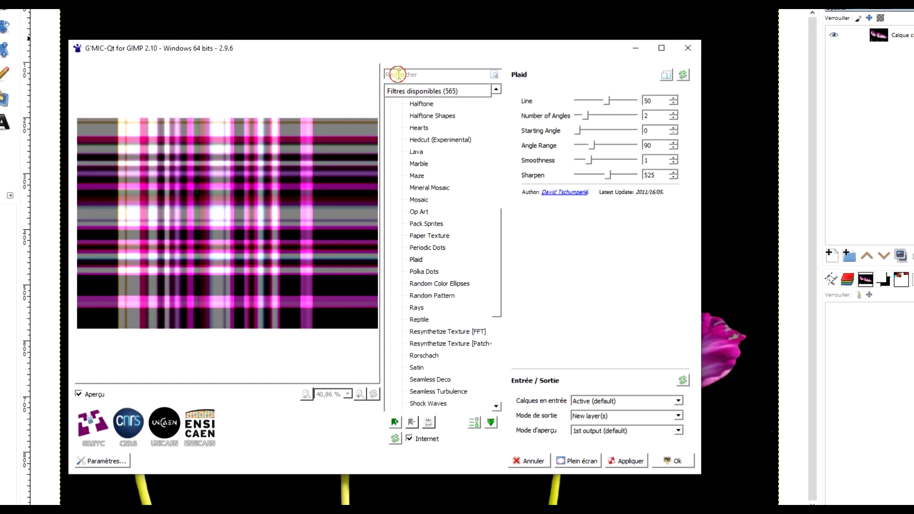
# Step: Select the Plaid filter and test lower Line and 5 angles, restoring each value
pyautogui.click(485, 242)
pyautogui.moveTo(485, 239)
pyautogui.mouseDown()
pyautogui.moveTo(479, 150)
pyautogui.moveTo(492, 245)
pyautogui.mouseUp()
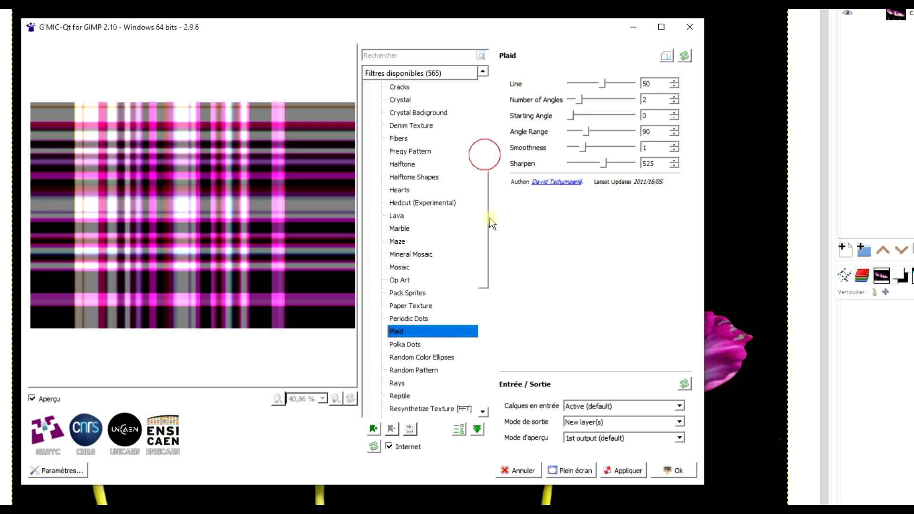
pyautogui.click(686, 58)
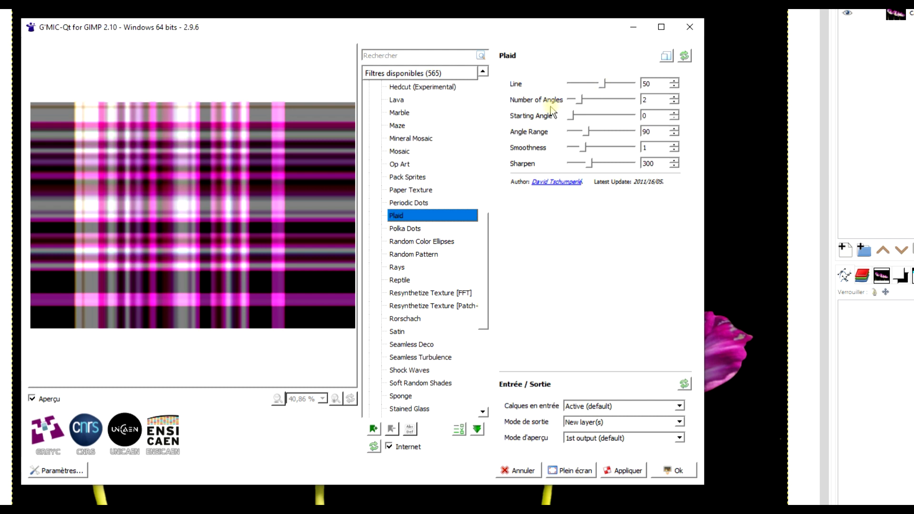
pyautogui.moveTo(602, 85)
pyautogui.mouseDown()
pyautogui.moveTo(542, 93)
pyautogui.moveTo(600, 88)
pyautogui.moveTo(593, 85)
pyautogui.mouseUp()
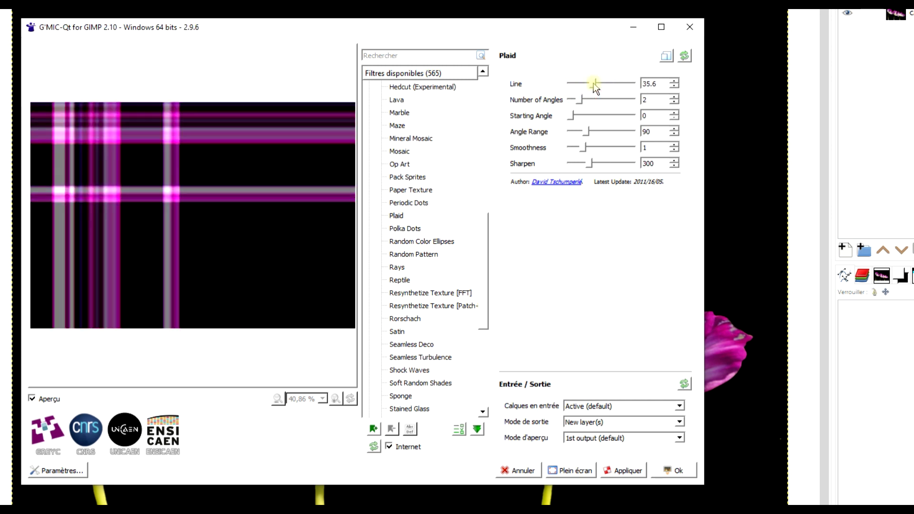
pyautogui.click(685, 57)
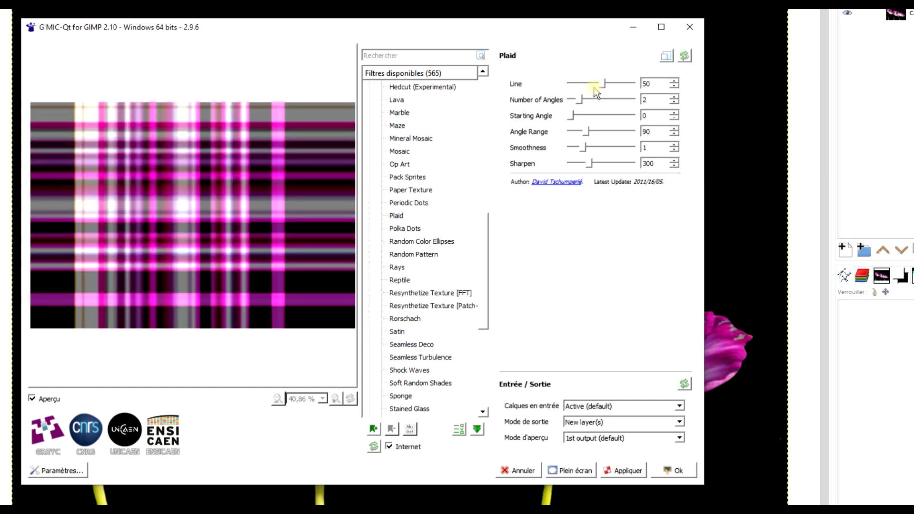
pyautogui.moveTo(581, 99); pyautogui.dragTo(608, 100)
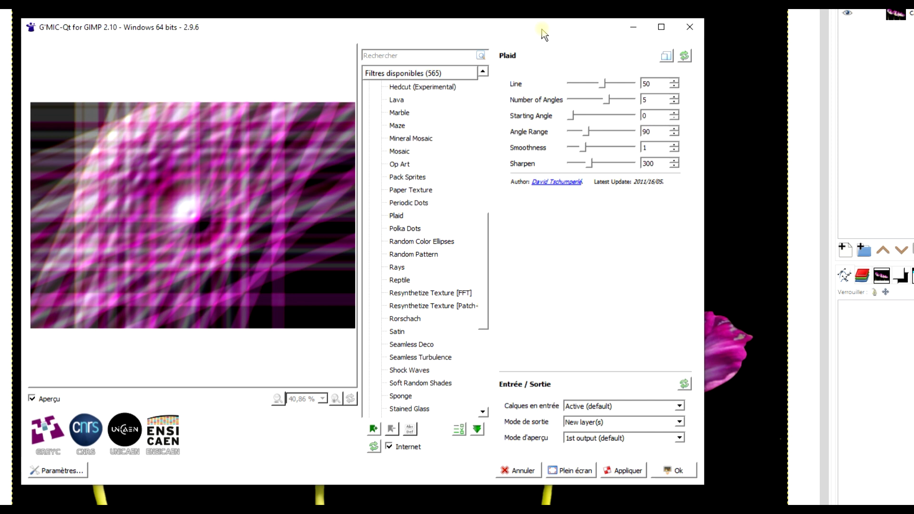
pyautogui.click(684, 56)
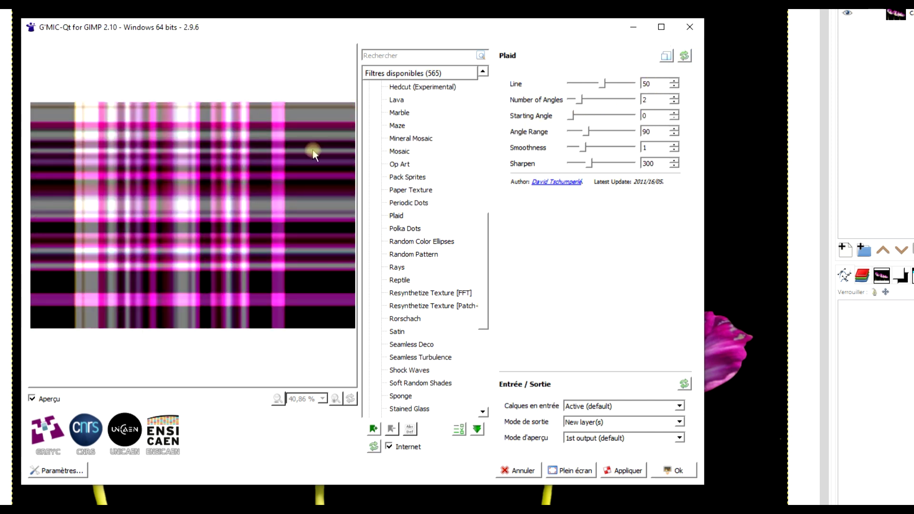
# Step: Try different Angle Range, Smoothness and Sharpen values, then reset Plaid to its defaults
pyautogui.moveTo(571, 116); pyautogui.dragTo(597, 131)
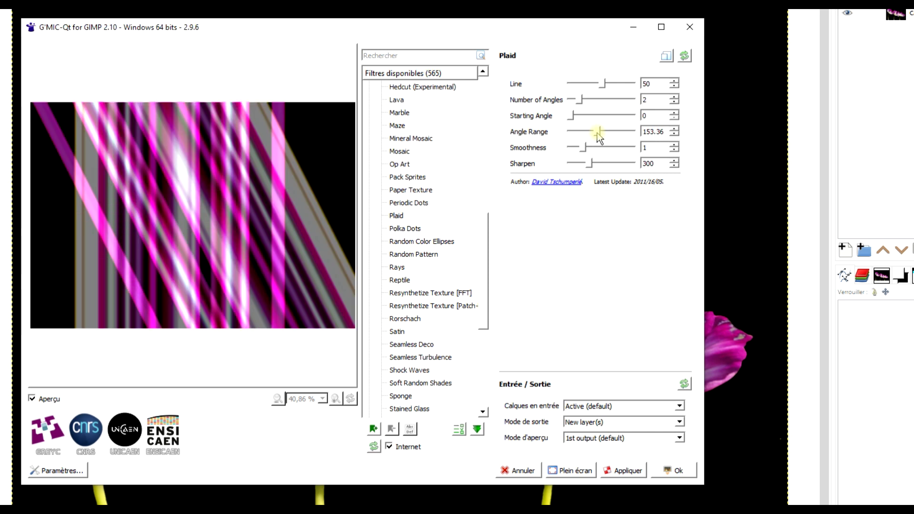
pyautogui.click(688, 58)
pyautogui.moveTo(582, 147)
pyautogui.mouseDown()
pyautogui.moveTo(572, 148)
pyautogui.moveTo(633, 148)
pyautogui.moveTo(580, 149)
pyautogui.mouseUp()
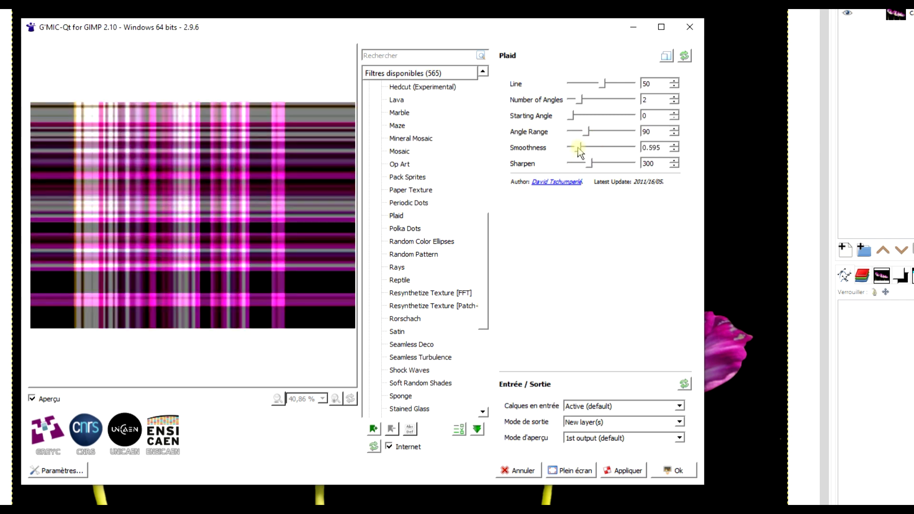
pyautogui.moveTo(579, 148); pyautogui.dragTo(587, 149)
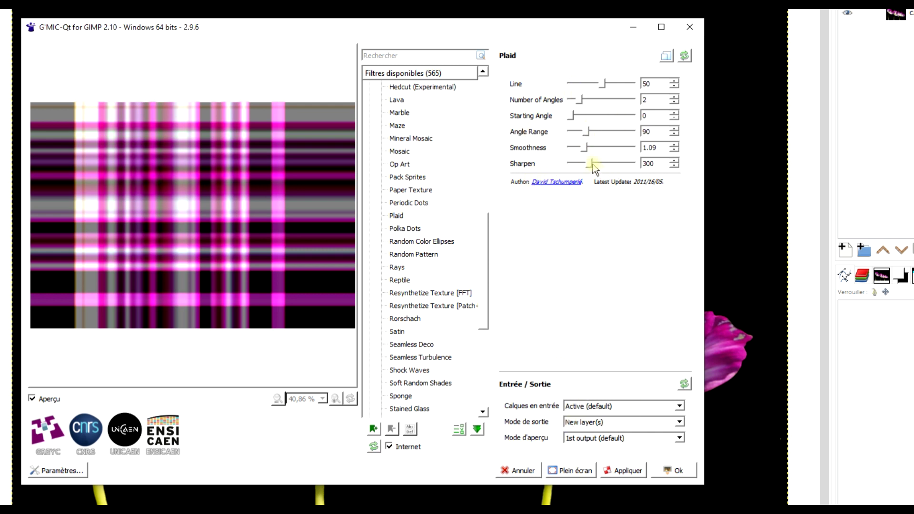
pyautogui.moveTo(591, 163)
pyautogui.mouseDown()
pyautogui.moveTo(573, 164)
pyautogui.moveTo(623, 167)
pyautogui.moveTo(605, 164)
pyautogui.mouseUp()
pyautogui.click(683, 68)
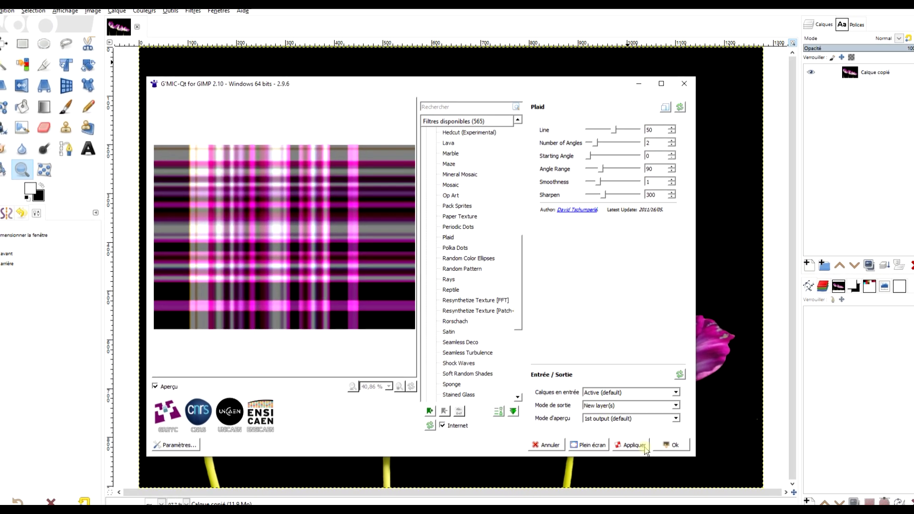
# Step: Apply the plaid as a new layer below the photo and rename the photo layer 'fleurs'
pyautogui.click(671, 446)
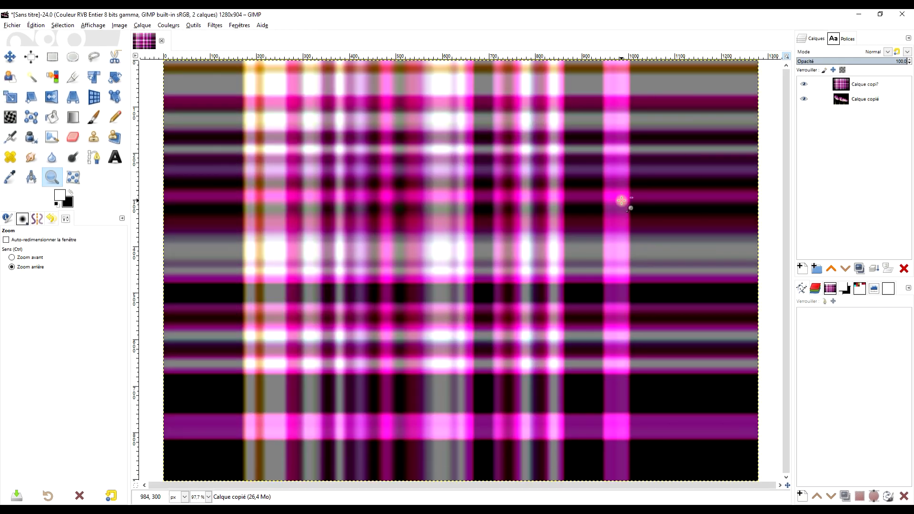
pyautogui.click(859, 90)
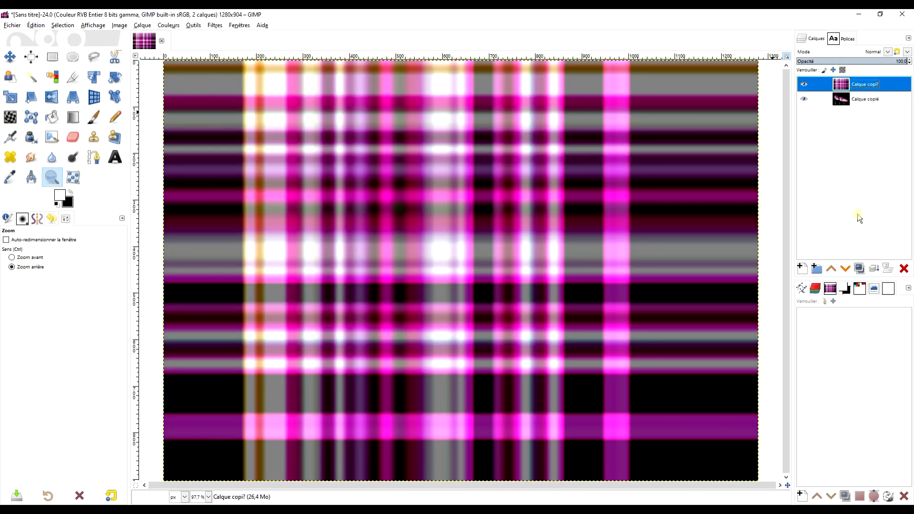
pyautogui.click(845, 269)
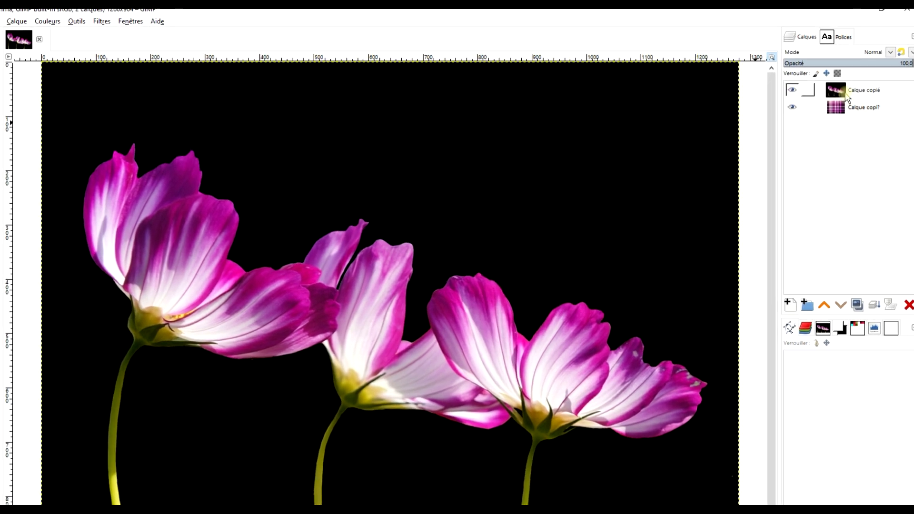
pyautogui.click(847, 93)
pyautogui.doubleClick(870, 89)
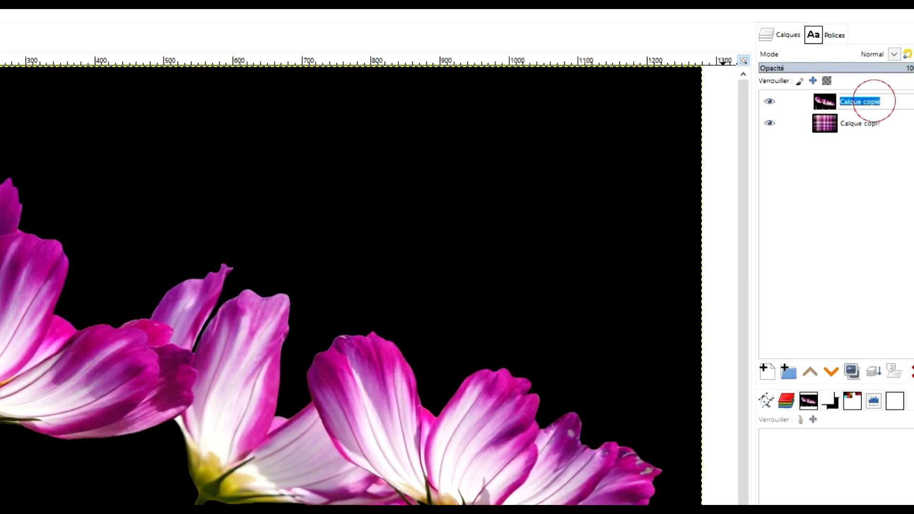
pyautogui.write('fleurs')
pyautogui.click(869, 100)
# Step: Give fleurs a greyscale-copy layer mask and brighten it to exposure 4.913
pyautogui.rightClick(826, 101)
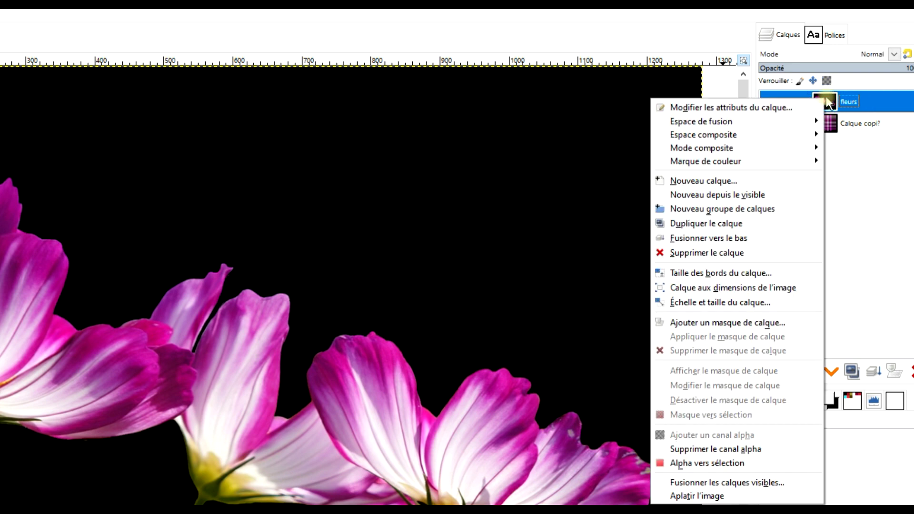
pyautogui.click(704, 322)
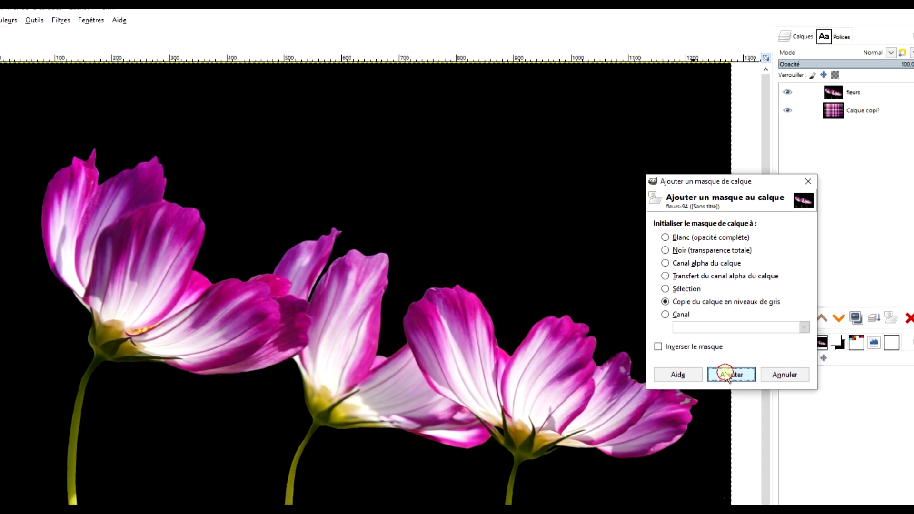
pyautogui.click(702, 439)
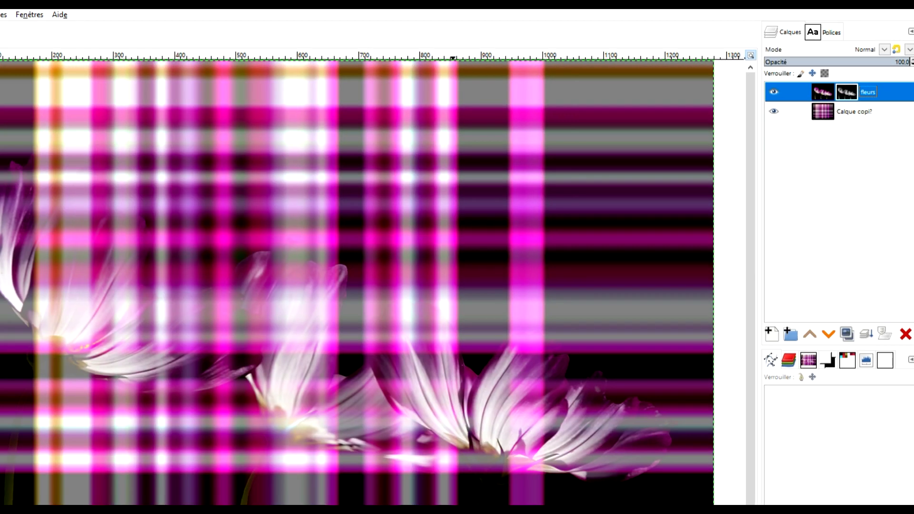
pyautogui.click(70, 27)
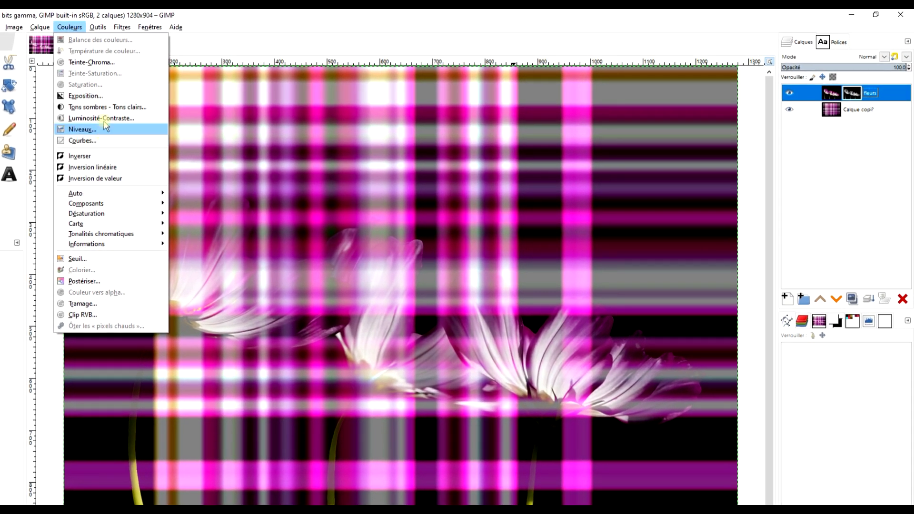
pyautogui.click(102, 96)
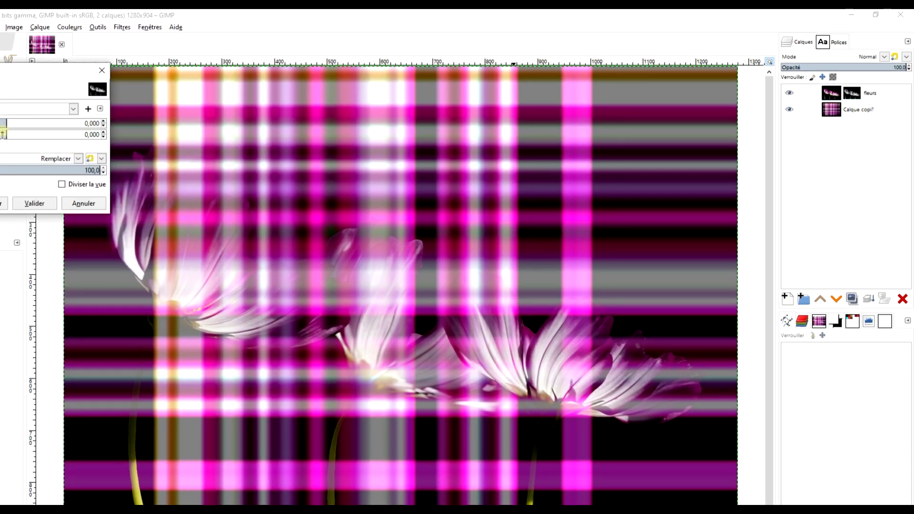
pyautogui.moveTo(4, 134); pyautogui.dragTo(53, 135)
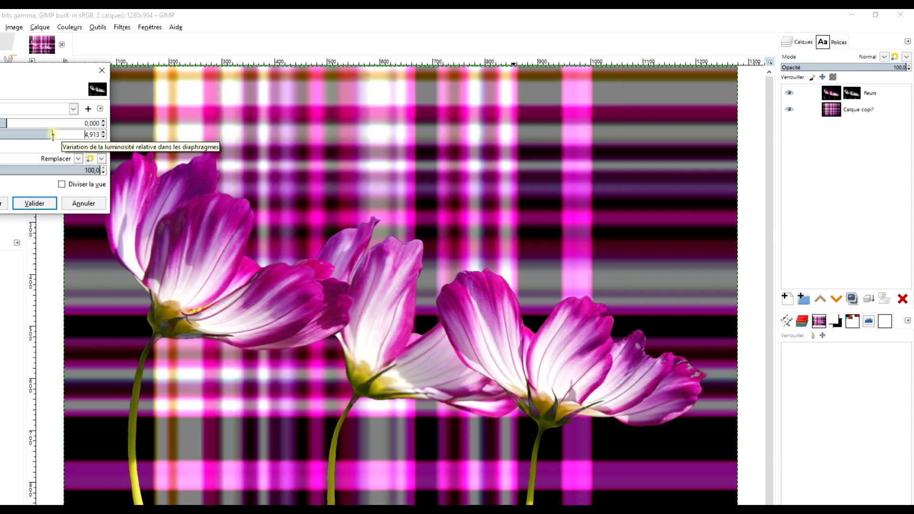
pyautogui.click(34, 203)
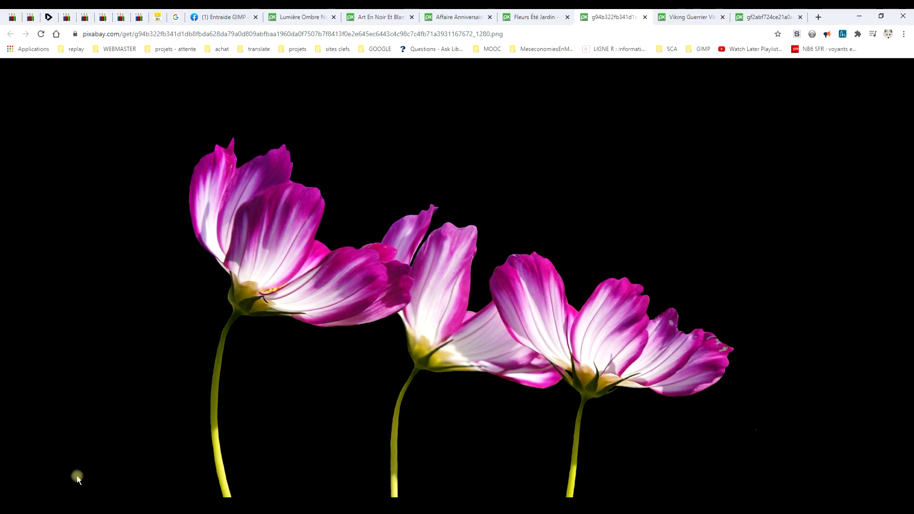
# Step: Open the 1280×823 Viking warrior photo full size, copy it, and return to GIMP
pyautogui.click(685, 17)
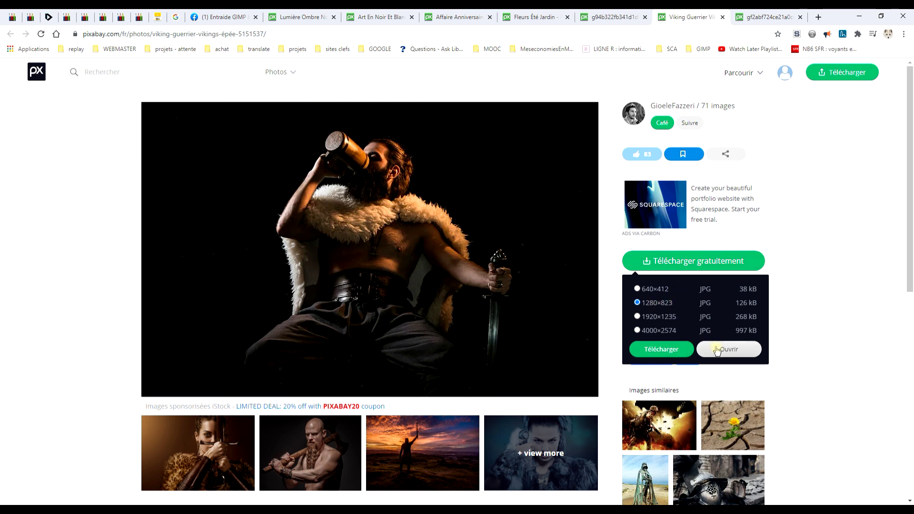
pyautogui.click(768, 14)
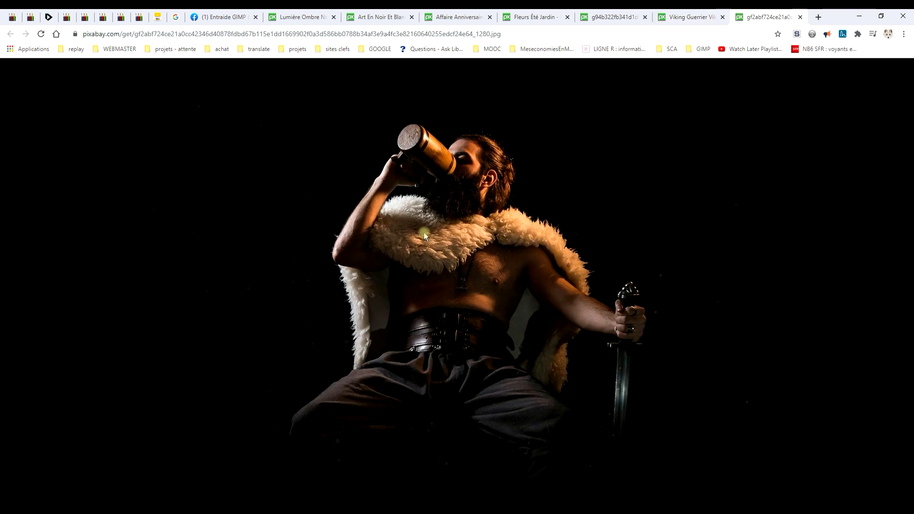
pyautogui.rightClick(405, 128)
pyautogui.click(436, 160)
pyautogui.hotkey('alt', 'Tab')
pyautogui.click(35, 25)
pyautogui.moveTo(56, 139)
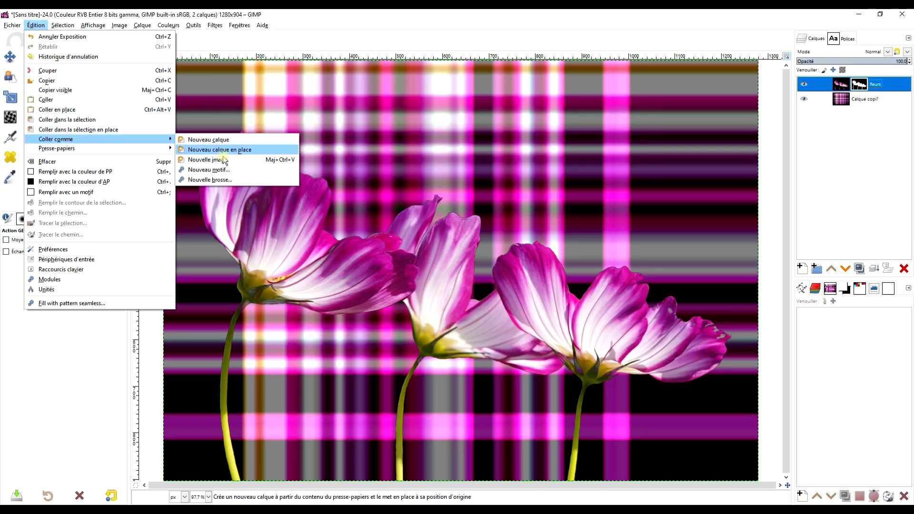
# Step: Paste the Viking photo as a new 1280×824 image and add a G'MIC Plaid layer above it
pyautogui.click(212, 160)
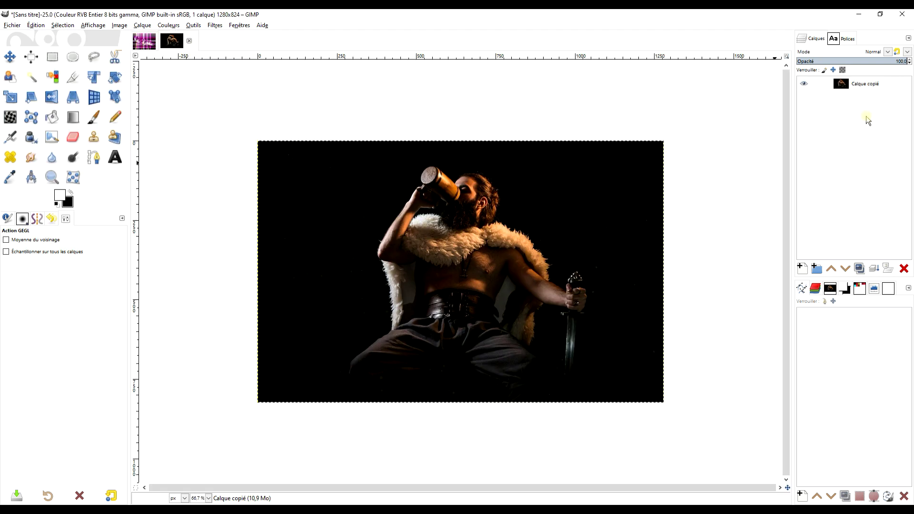
pyautogui.click(214, 25)
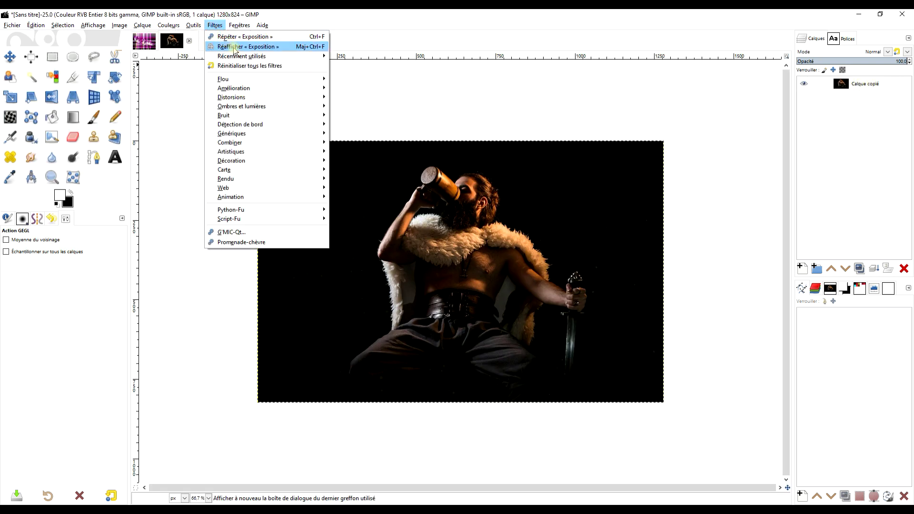
pyautogui.click(260, 231)
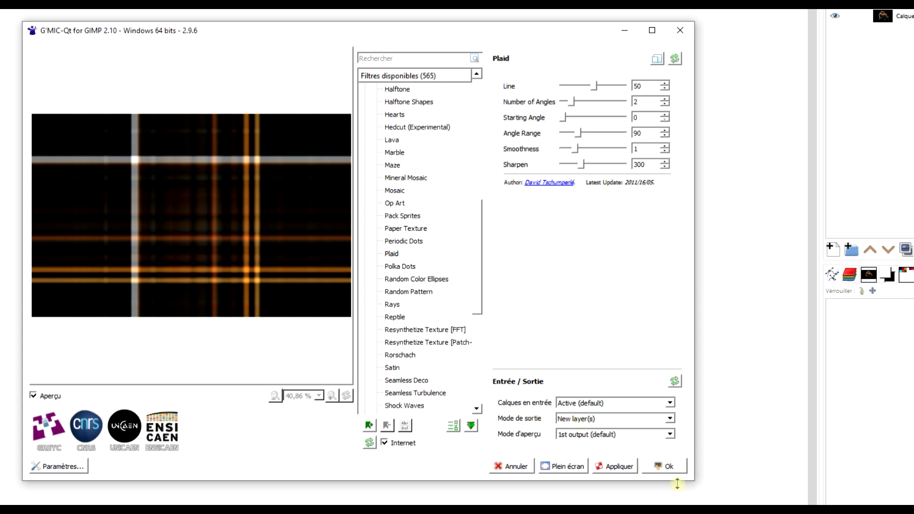
pyautogui.click(669, 469)
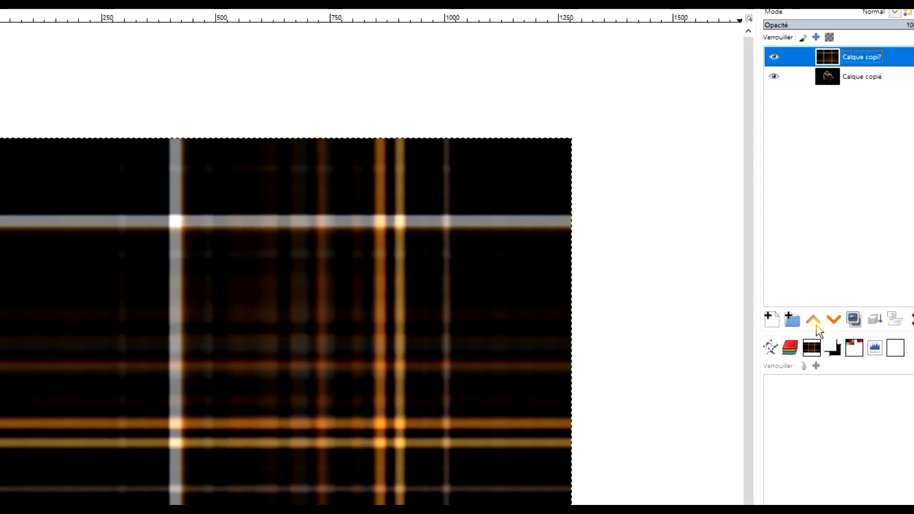
# Step: Move the plaid layer under the warrior photo and rename the photo layer 'guerrier'
pyautogui.click(838, 297)
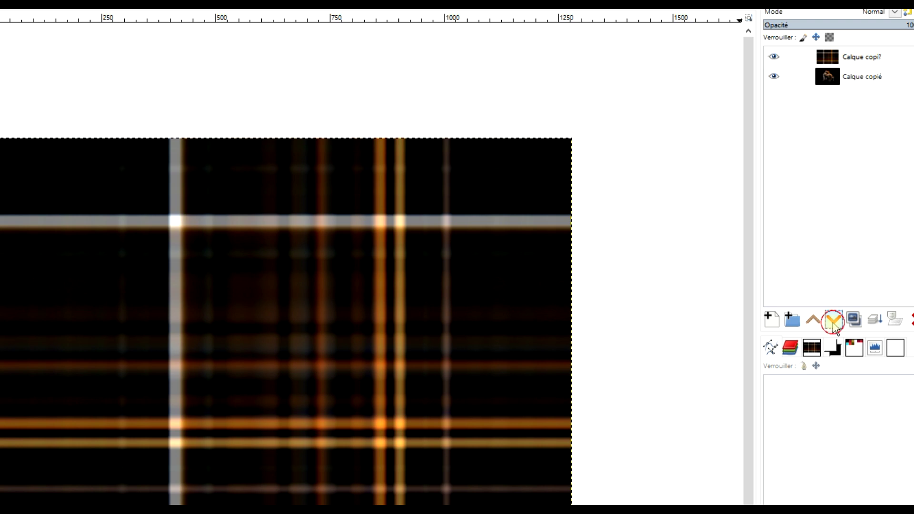
pyautogui.doubleClick(863, 68)
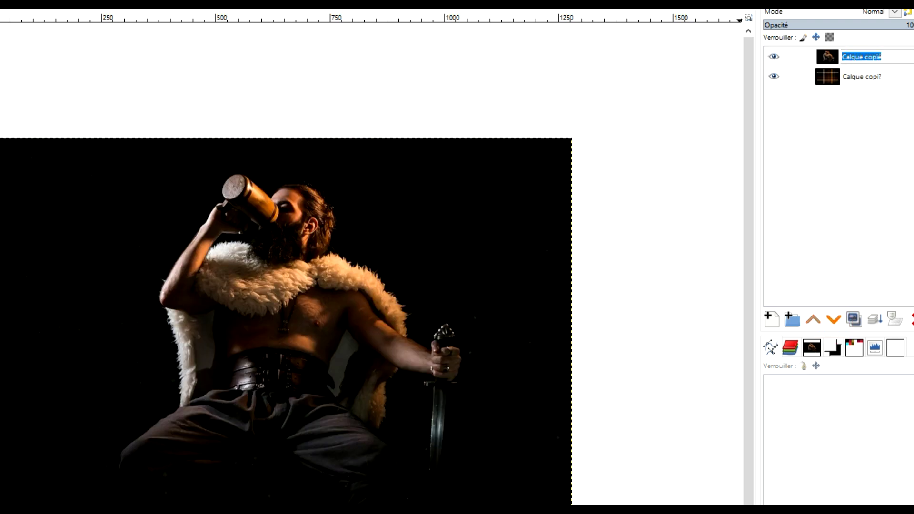
pyautogui.write('guerrier')
pyautogui.press('Return')
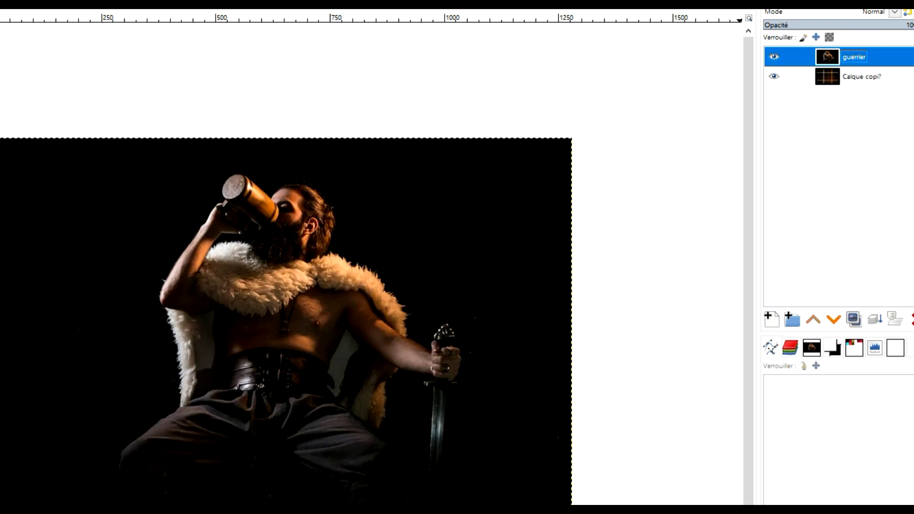
# Step: Add a grayscale-copy mask to guerrier and raise its exposure to reveal the warrior
pyautogui.rightClick(838, 61)
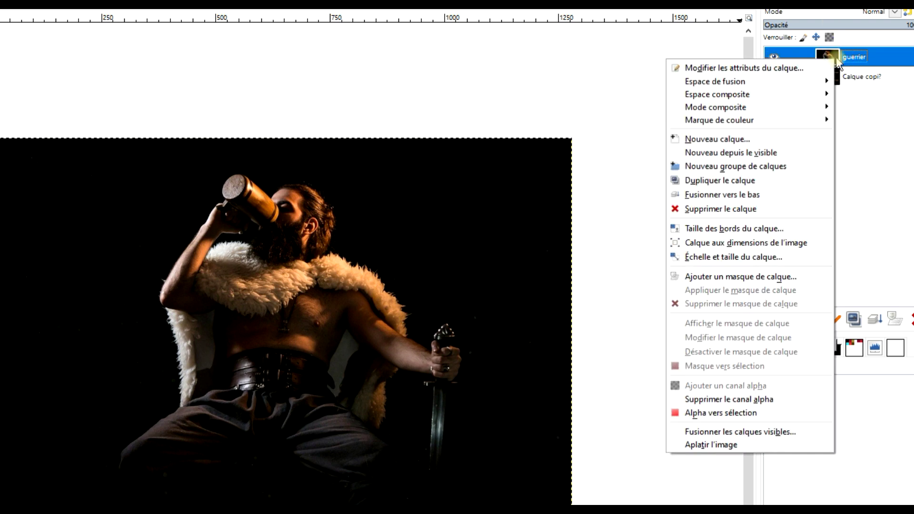
pyautogui.click(774, 277)
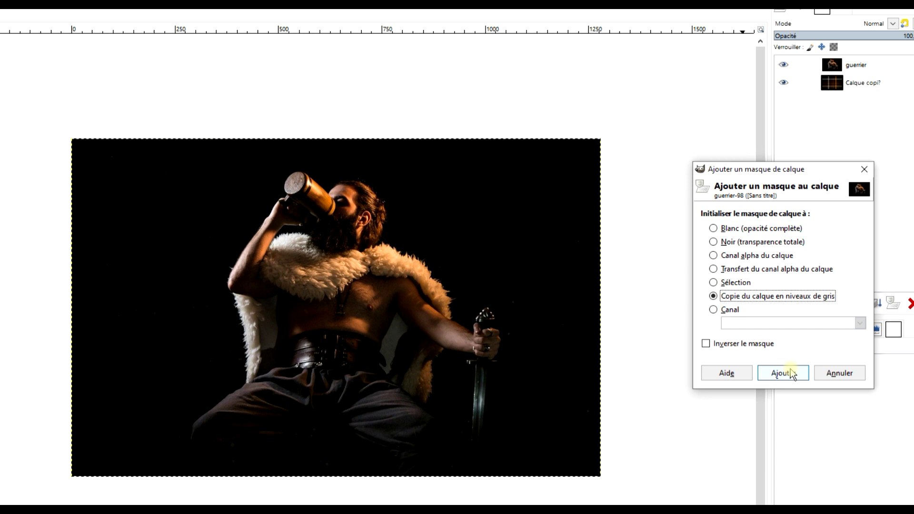
pyautogui.click(780, 394)
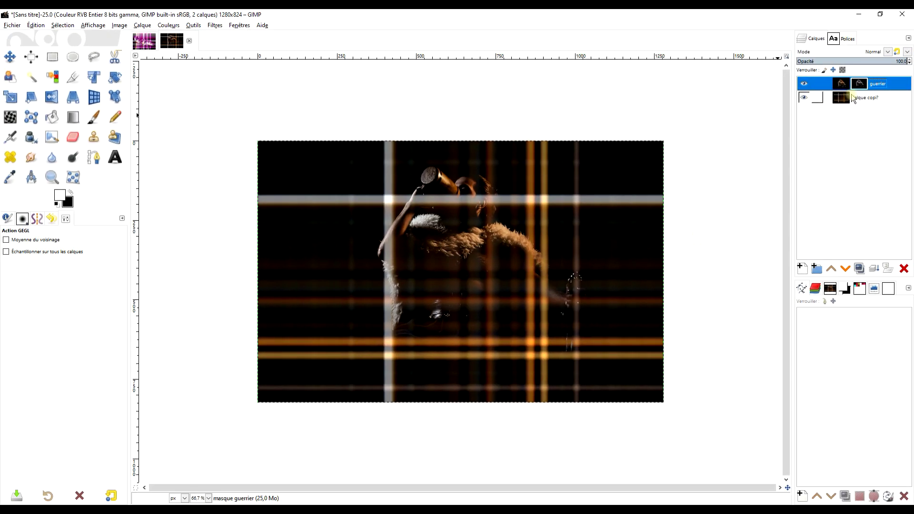
pyautogui.click(168, 26)
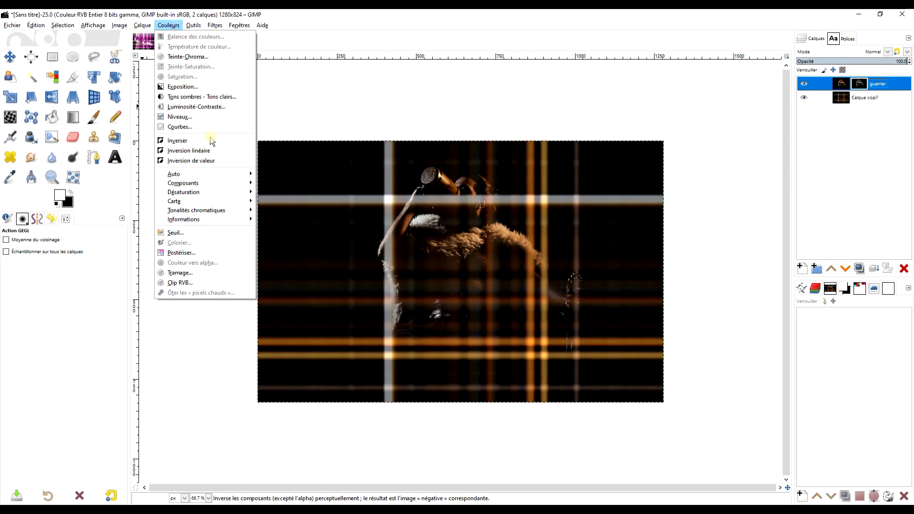
pyautogui.click(210, 87)
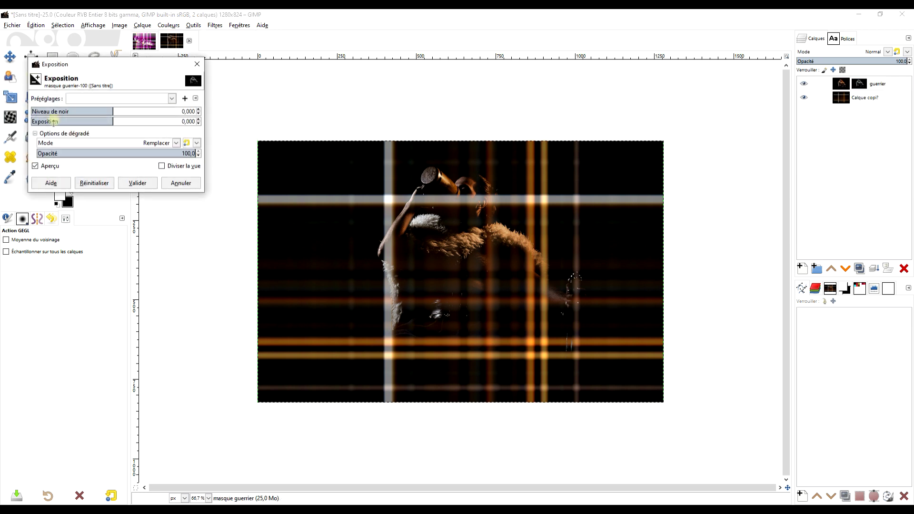
pyautogui.moveTo(113, 121)
pyautogui.mouseDown()
pyautogui.moveTo(179, 121)
pyautogui.moveTo(159, 121)
pyautogui.mouseUp()
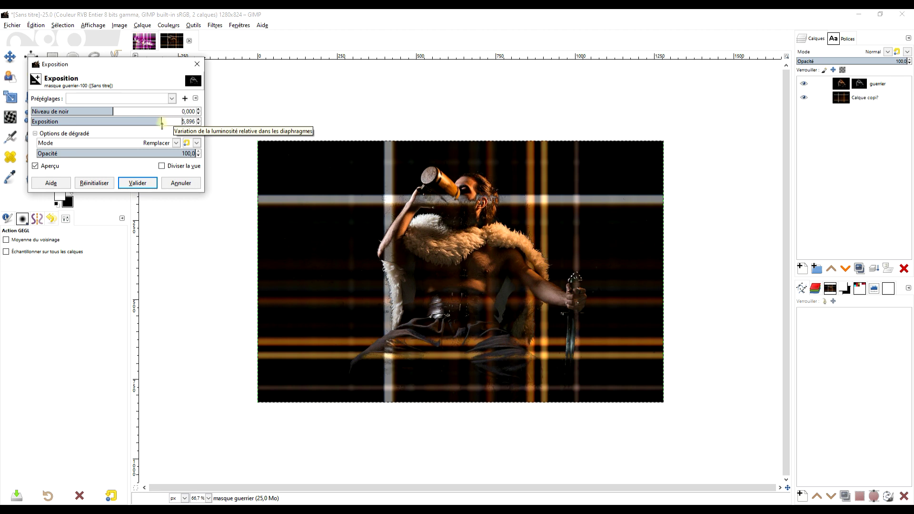
pyautogui.click(135, 183)
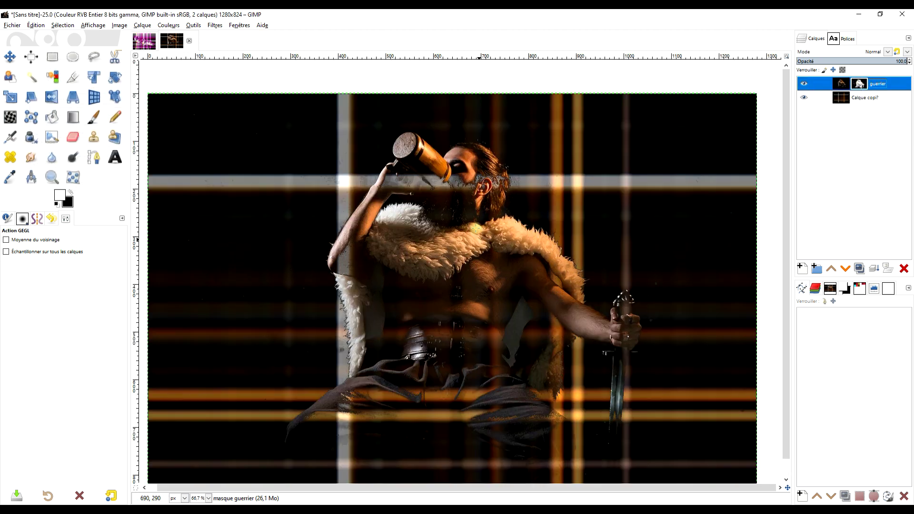
# Step: Paint white on the guerrier mask over the face and beard, undoing one bad stroke
pyautogui.keyDown('ctrl'); pyautogui.scroll(4, 569, 170); pyautogui.keyUp('ctrl')
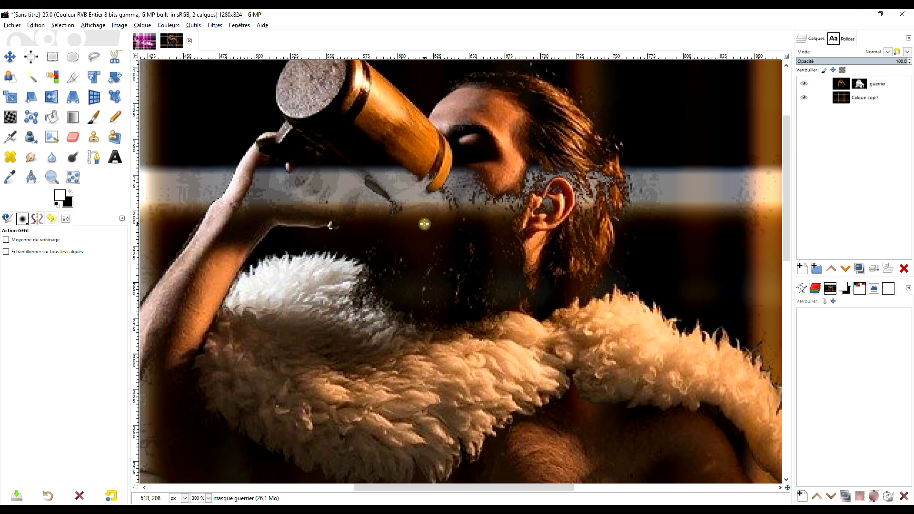
pyautogui.click(94, 118)
pyautogui.keyDown('ctrl'); pyautogui.scroll(-3, 428, 266); pyautogui.keyUp('ctrl')
pyautogui.keyDown('ctrl'); pyautogui.scroll(2, 419, 285); pyautogui.keyUp('ctrl')
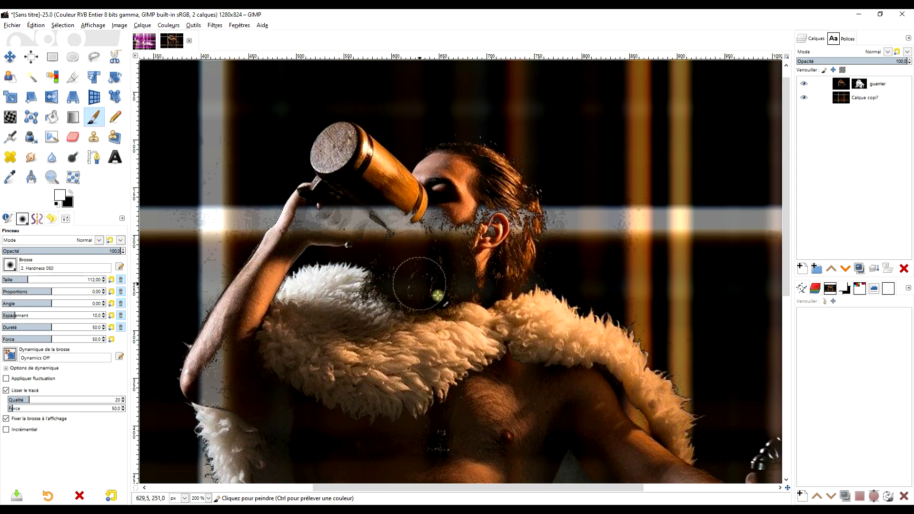
pyautogui.scroll(-2, 439, 254)
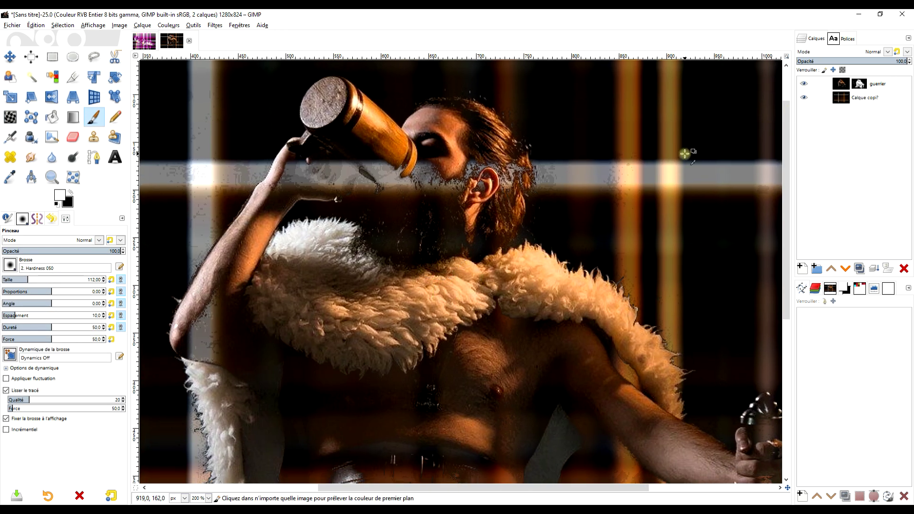
pyautogui.hotkey('ctrl', 'z')
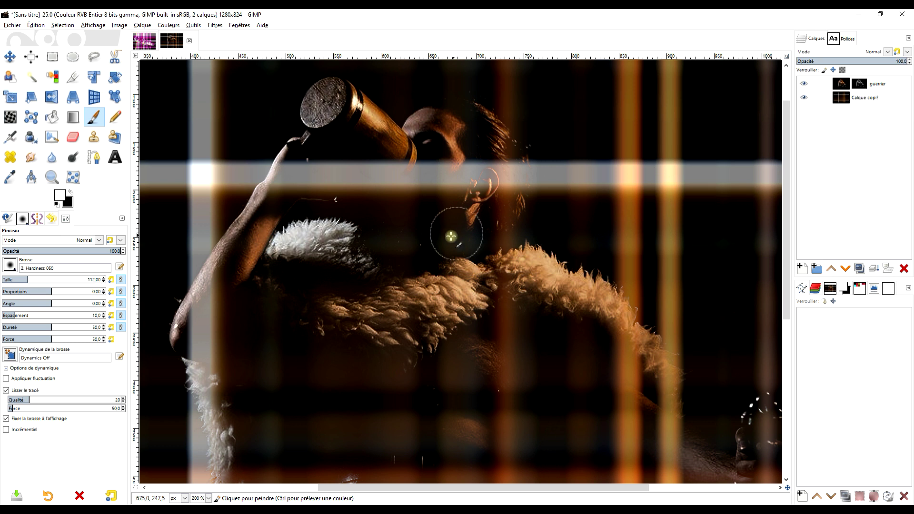
pyautogui.keyDown('ctrl'); pyautogui.scroll(1, 451, 236); pyautogui.keyUp('ctrl')
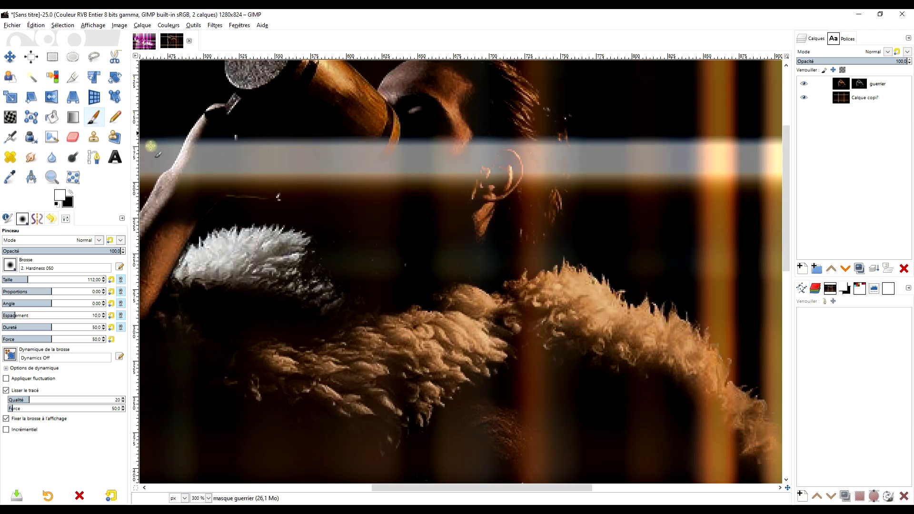
pyautogui.click(858, 85)
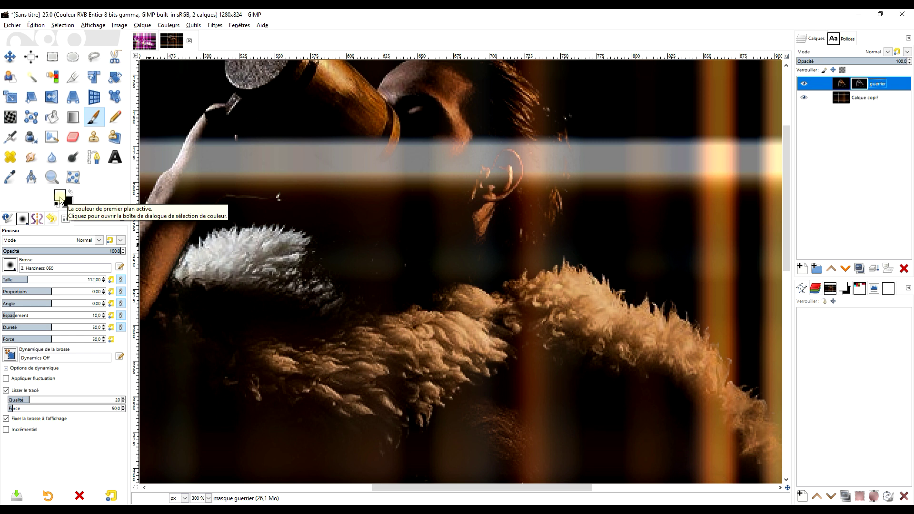
pyautogui.moveTo(408, 171)
pyautogui.mouseDown()
pyautogui.moveTo(499, 139)
pyautogui.moveTo(331, 320)
pyautogui.moveTo(175, 207)
pyautogui.mouseUp()
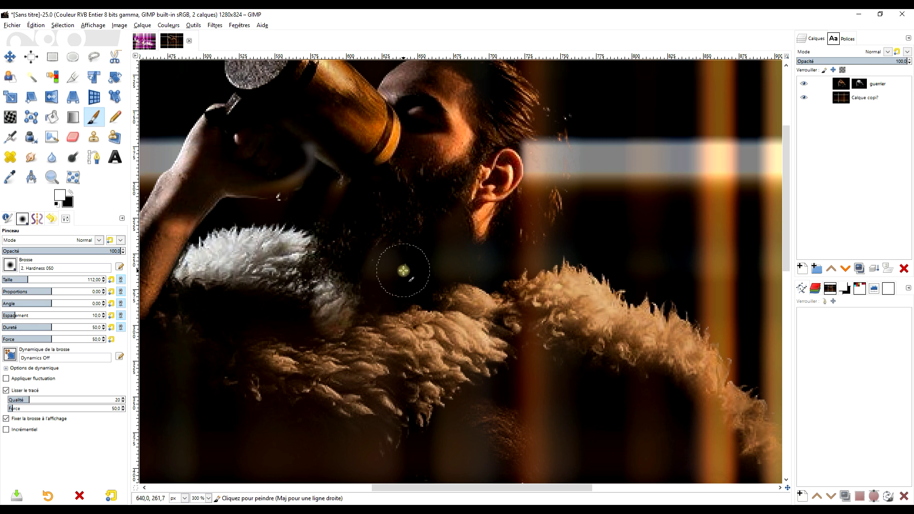
pyautogui.press('1')
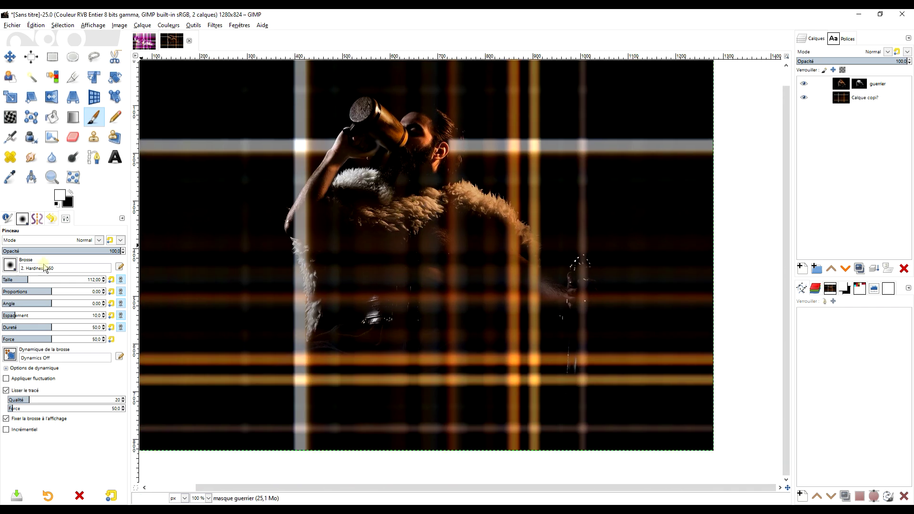
# Step: Reveal the warrior's chest, belt and right arm on the mask, then shrink the brush to 58
pyautogui.moveTo(410, 224)
pyautogui.mouseDown()
pyautogui.moveTo(503, 485)
pyautogui.moveTo(311, 439)
pyautogui.moveTo(410, 197)
pyautogui.moveTo(500, 259)
pyautogui.moveTo(577, 291)
pyautogui.mouseUp()
pyautogui.press('2')
pyautogui.moveTo(516, 244)
pyautogui.mouseDown()
pyautogui.moveTo(510, 280)
pyautogui.moveTo(571, 254)
pyautogui.moveTo(559, 490)
pyautogui.moveTo(581, 255)
pyautogui.moveTo(561, 336)
pyautogui.mouseUp()
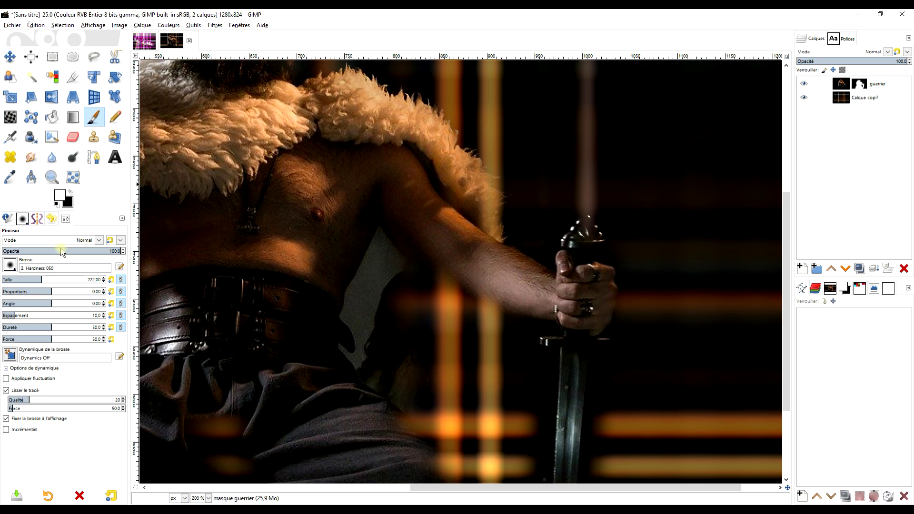
pyautogui.click(19, 282)
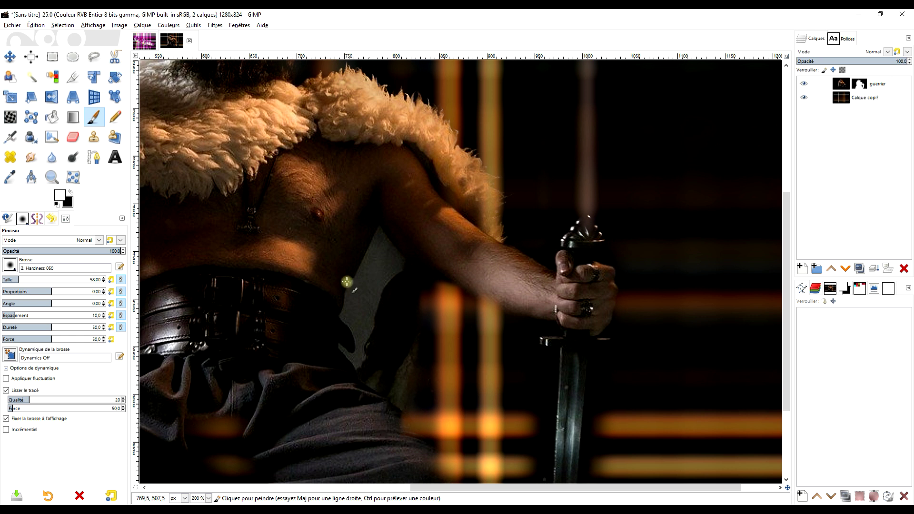
pyautogui.click(10, 266)
pyautogui.click(22, 298)
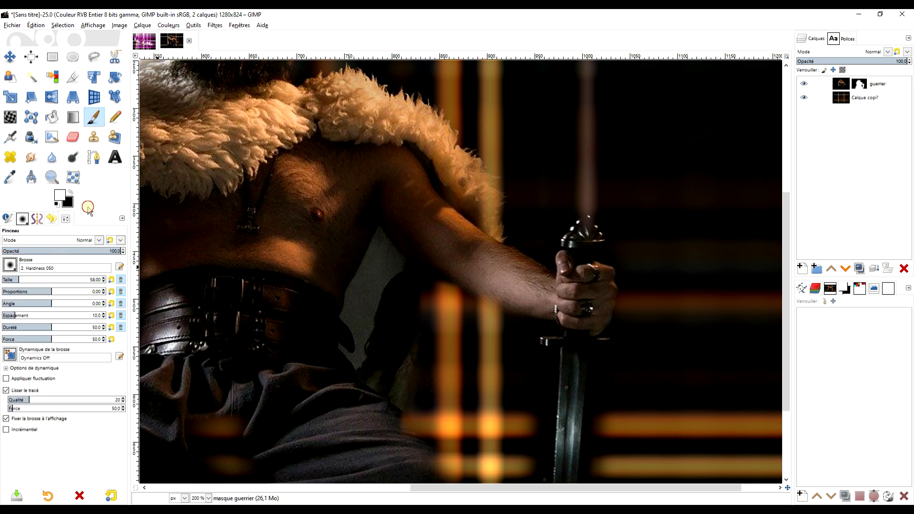
# Step: Paint more of the mask to reveal the trousers, belt and sword area
pyautogui.scroll(5, 402, 319)
pyautogui.hscroll(-2, 496, 336)
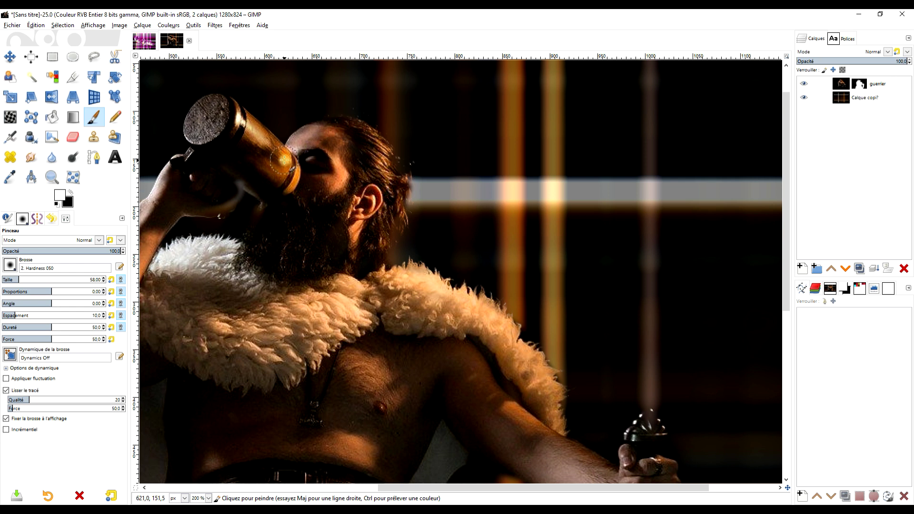
pyautogui.moveTo(326, 212); pyautogui.dragTo(422, 230)
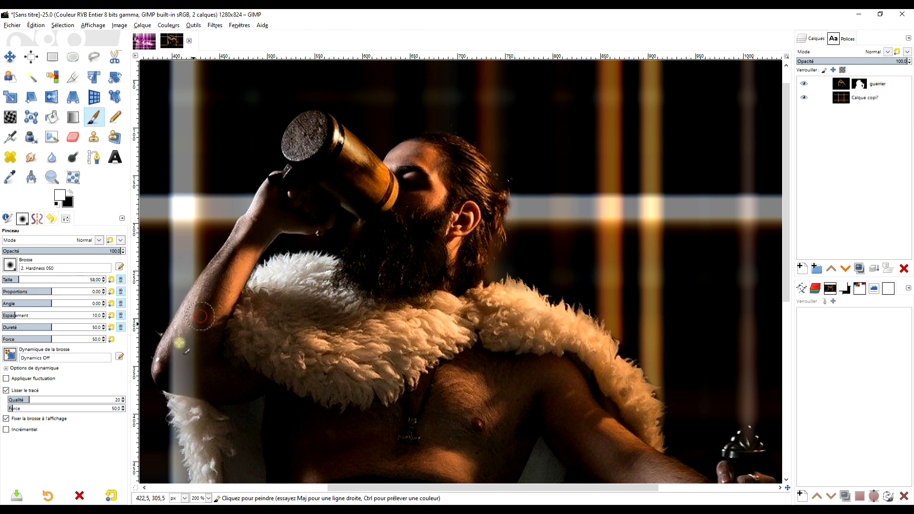
pyautogui.scroll(-5, 228, 226)
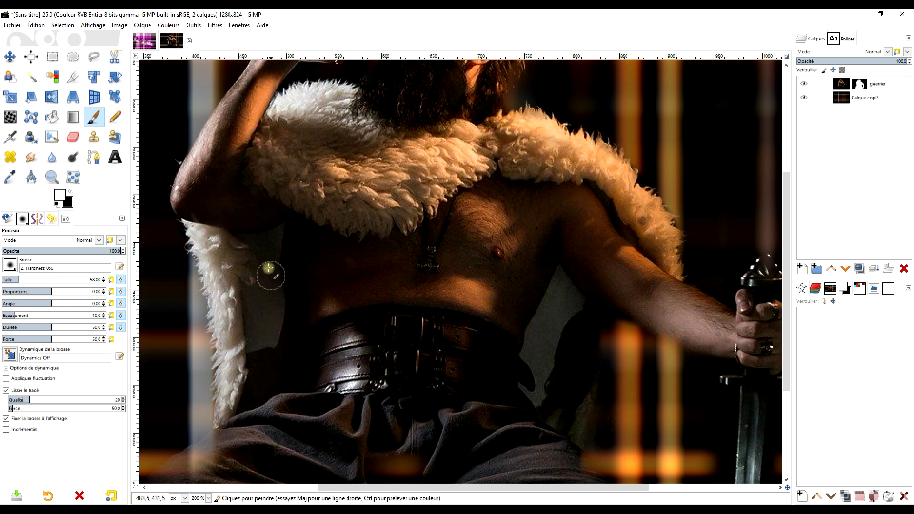
pyautogui.scroll(-4, 380, 109)
pyautogui.moveTo(264, 212)
pyautogui.mouseDown()
pyautogui.moveTo(255, 302)
pyautogui.moveTo(260, 279)
pyautogui.moveTo(218, 312)
pyautogui.moveTo(256, 330)
pyautogui.moveTo(392, 116)
pyautogui.mouseUp()
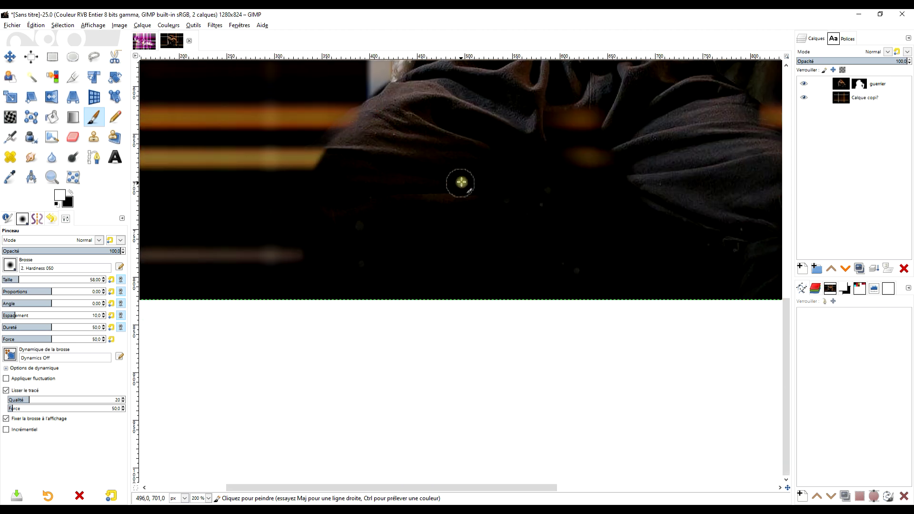
pyautogui.moveTo(459, 183); pyautogui.dragTo(330, 238)
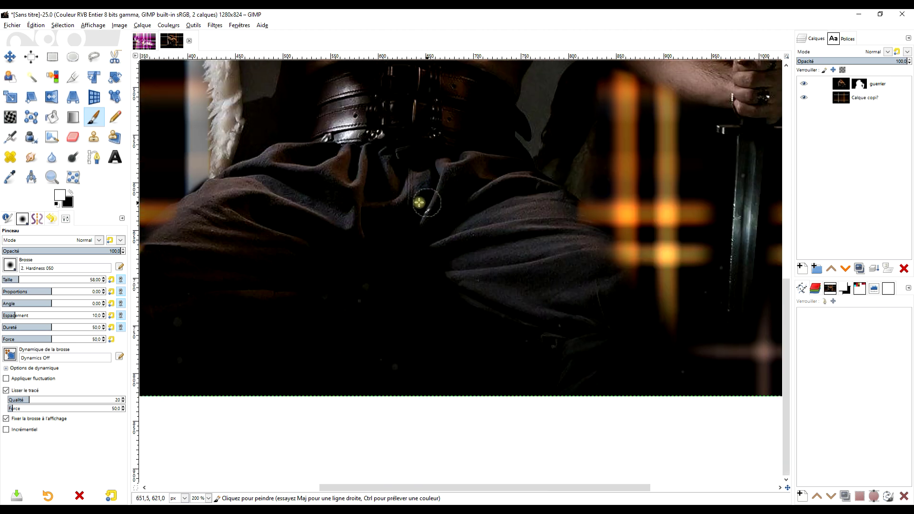
pyautogui.scroll(-2, 419, 202)
pyautogui.scroll(1, 437, 281)
pyautogui.scroll(2, 454, 150)
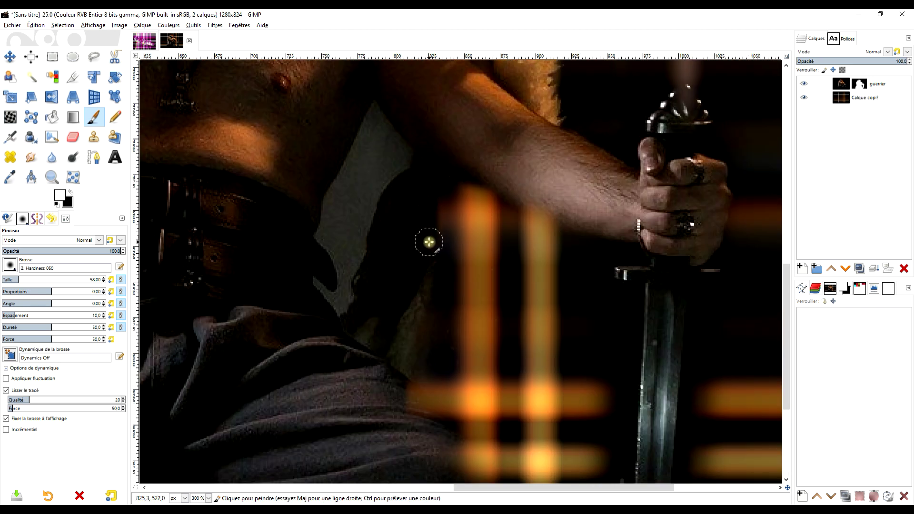
pyautogui.scroll(-3, 368, 212)
pyautogui.scroll(1, 363, 210)
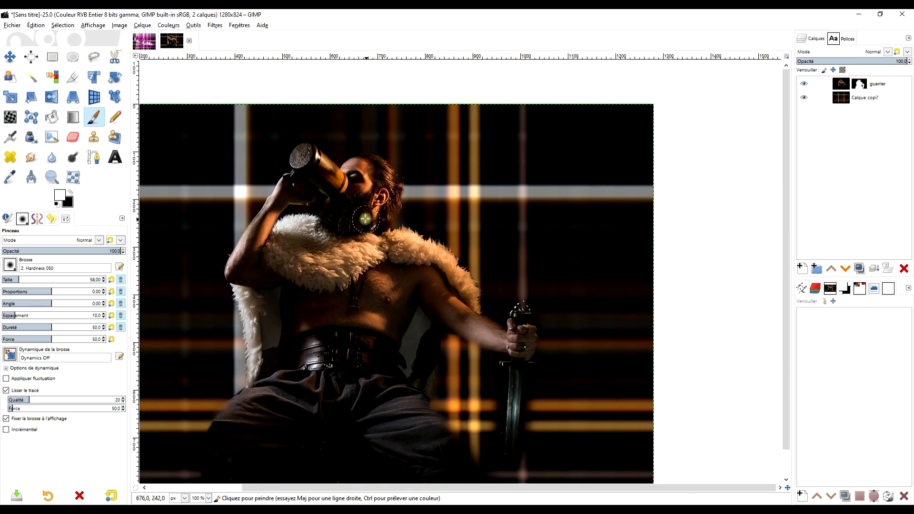
pyautogui.scroll(2, 369, 217)
# Step: At high zoom, touch up the guerrier mask in white along the edge beside the beard
pyautogui.moveTo(412, 258); pyautogui.dragTo(555, 182)
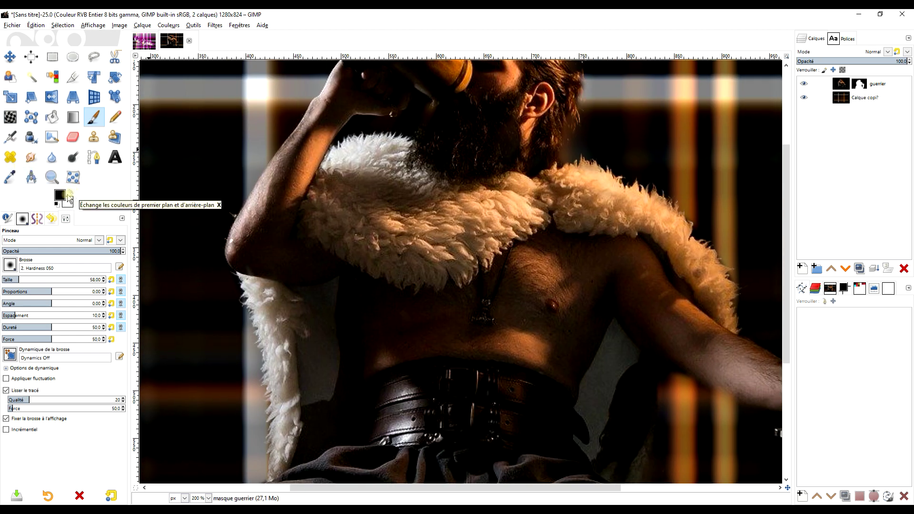
pyautogui.scroll(4, 355, 120)
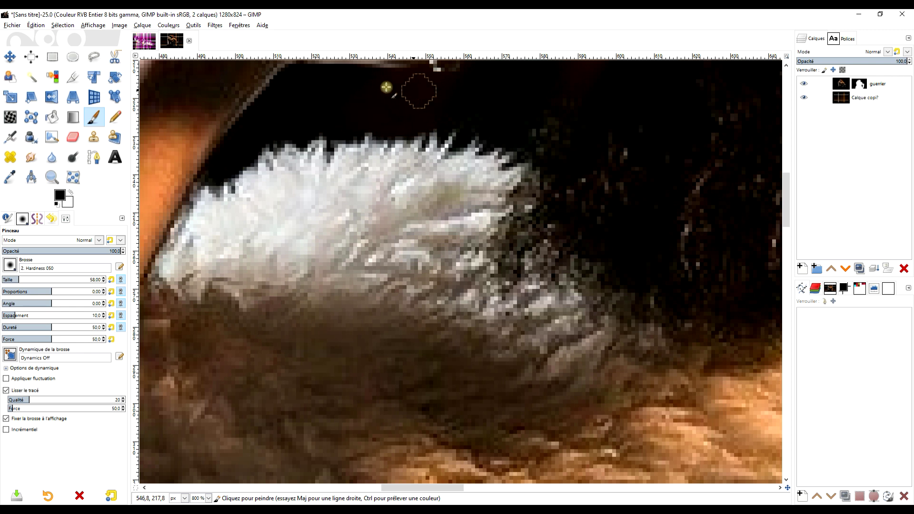
pyautogui.scroll(-1, 475, 146)
pyautogui.scroll(-3, 475, 147)
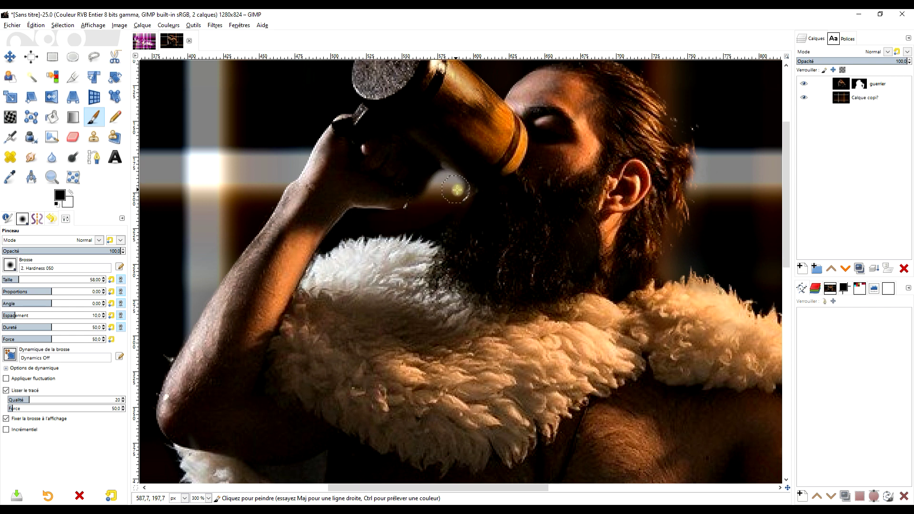
pyautogui.scroll(1, 431, 219)
pyautogui.scroll(-1, 431, 219)
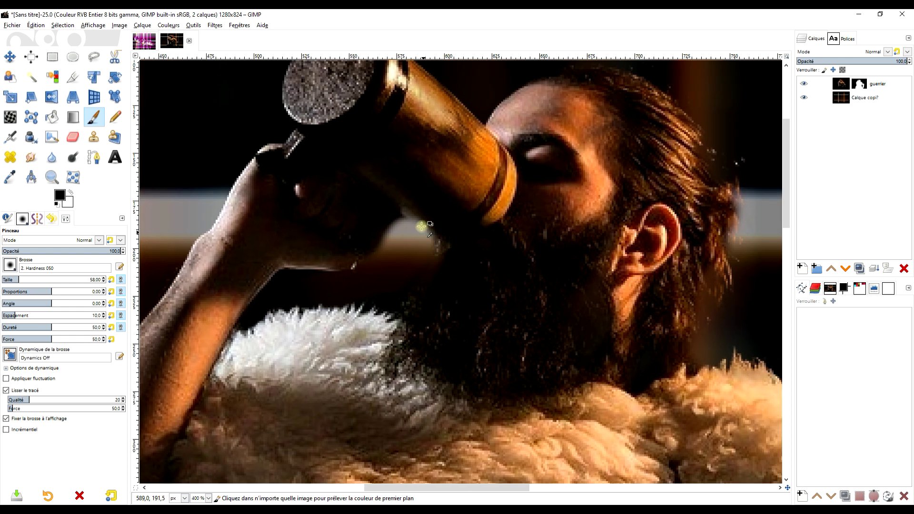
pyautogui.scroll(5, 348, 198)
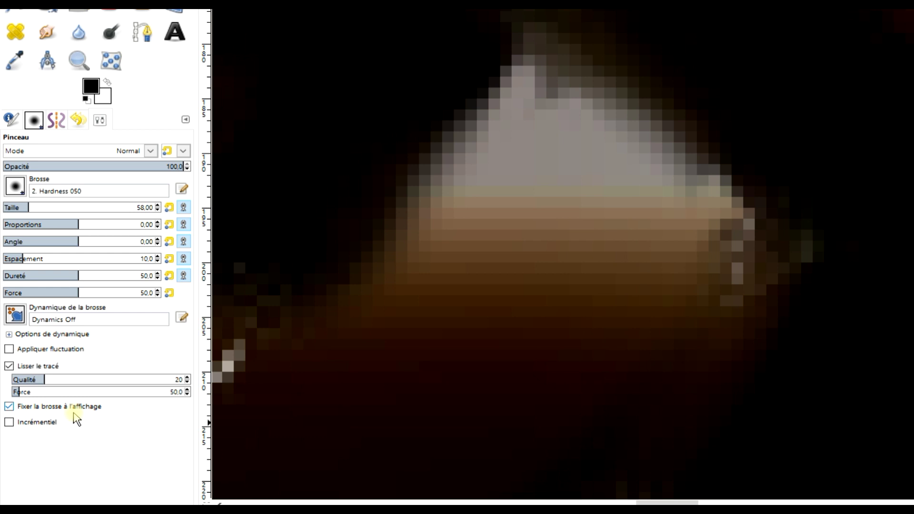
pyautogui.scroll(-1, 734, 204)
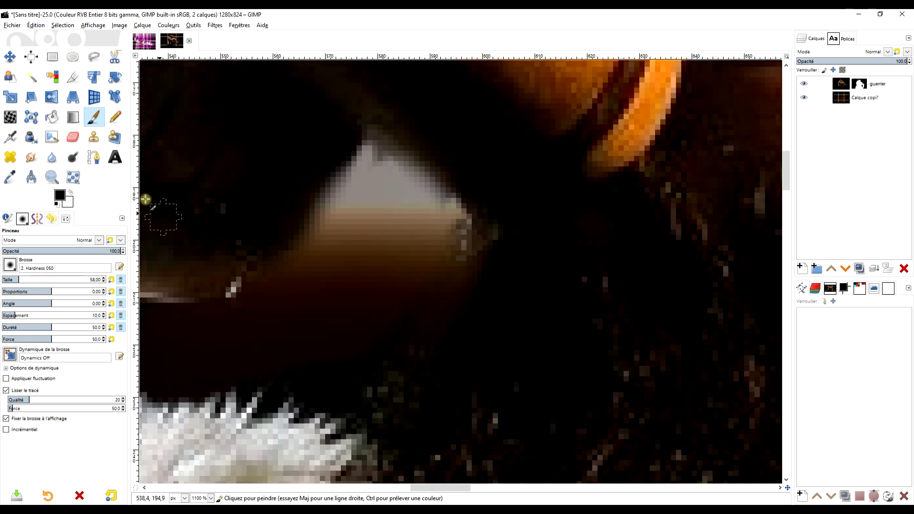
pyautogui.press('x')
pyautogui.moveTo(477, 230); pyautogui.dragTo(446, 320)
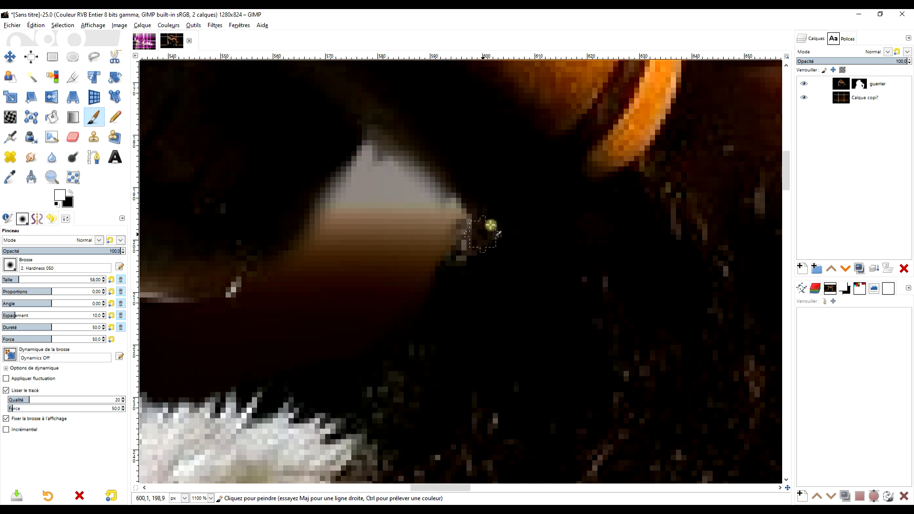
pyautogui.scroll(-4, 538, 257)
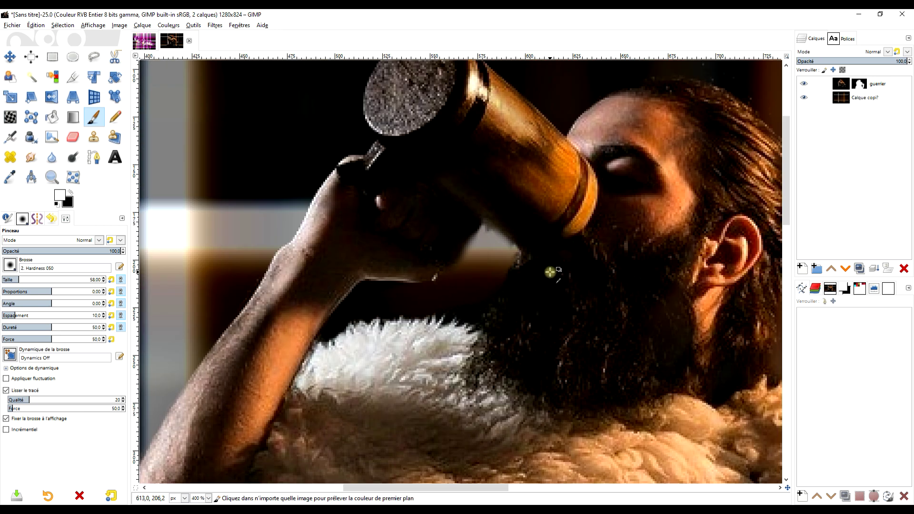
pyautogui.scroll(-3, 563, 285)
pyautogui.keyDown('ctrl'); pyautogui.scroll(-2, 547, 247); pyautogui.keyUp('ctrl')
pyautogui.keyDown('ctrl'); pyautogui.scroll(1, 524, 200); pyautogui.keyUp('ctrl')
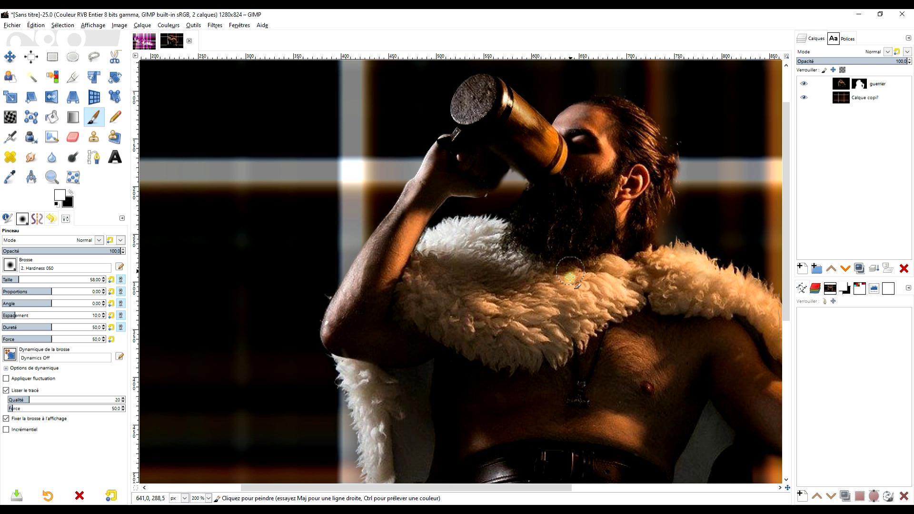
pyautogui.scroll(-2, 509, 168)
pyautogui.keyDown('ctrl'); pyautogui.scroll(-1, 509, 169); pyautogui.keyUp('ctrl')
pyautogui.keyDown('ctrl'); pyautogui.scroll(-1, 526, 203); pyautogui.keyUp('ctrl')
pyautogui.keyDown('ctrl'); pyautogui.scroll(1, 387, 320); pyautogui.keyUp('ctrl')
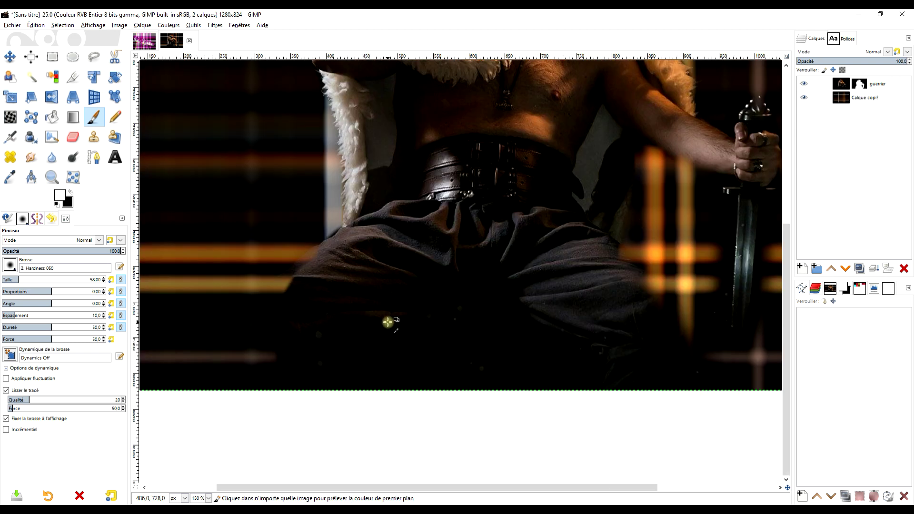
pyautogui.scroll(-1, 372, 282)
pyautogui.scroll(3, 284, 244)
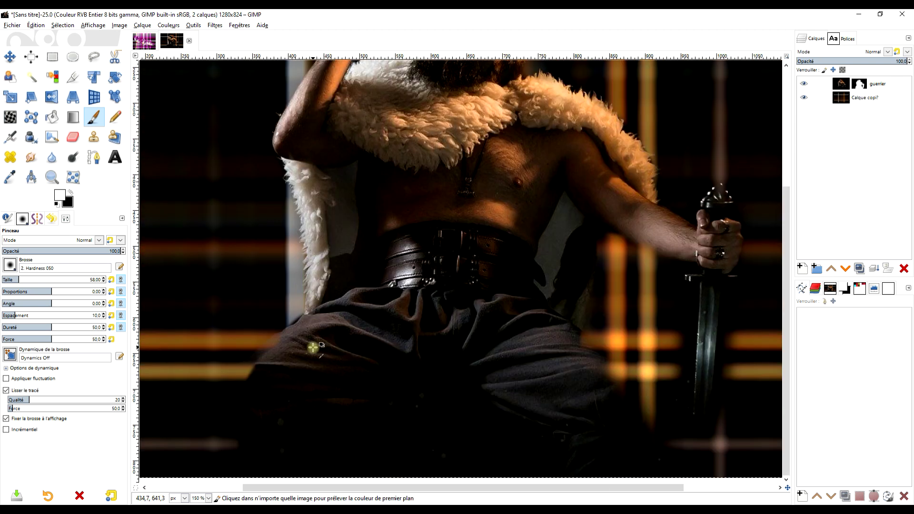
pyautogui.keyDown('ctrl'); pyautogui.scroll(2, 313, 347); pyautogui.keyUp('ctrl')
pyautogui.keyDown('ctrl'); pyautogui.scroll(1, 309, 361); pyautogui.keyUp('ctrl')
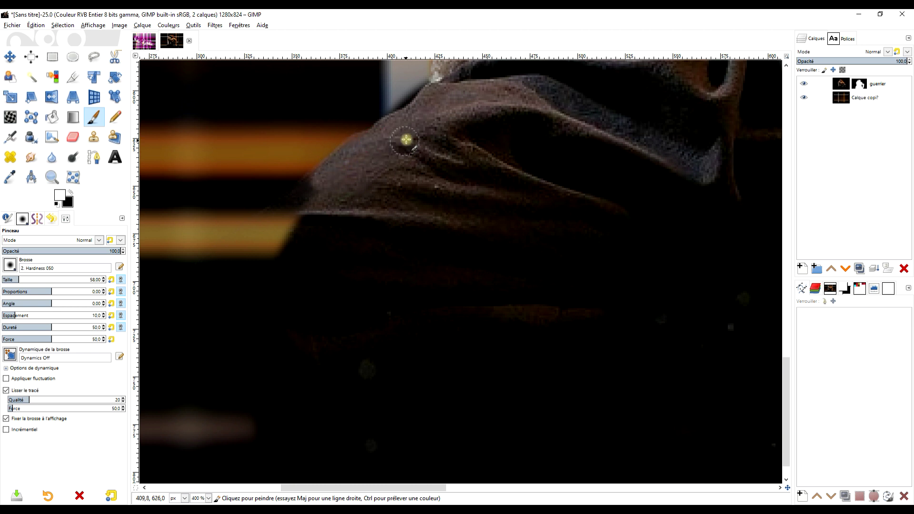
# Step: Reveal more of the trouser cloth's lower-left edge, then switch the paint colour to black
pyautogui.moveTo(316, 177); pyautogui.dragTo(255, 257)
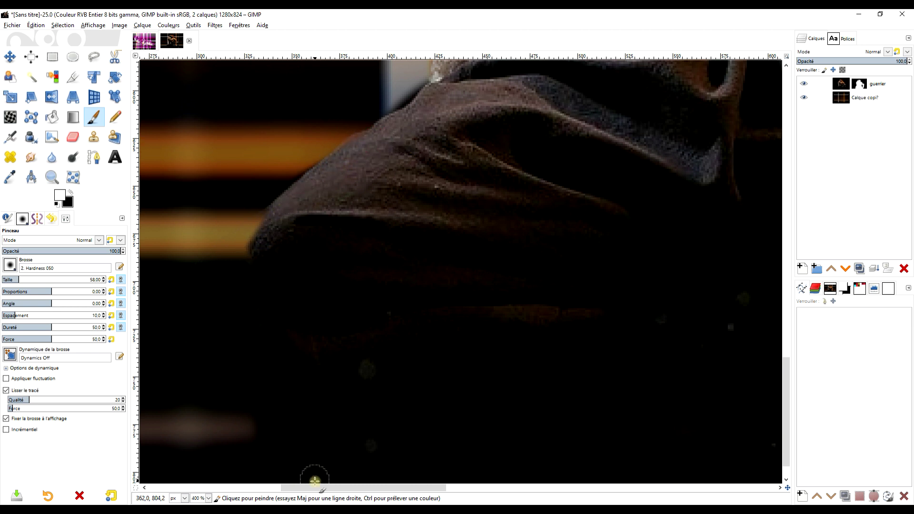
pyautogui.scroll(3, 442, 124)
pyautogui.hscroll(2, 443, 123)
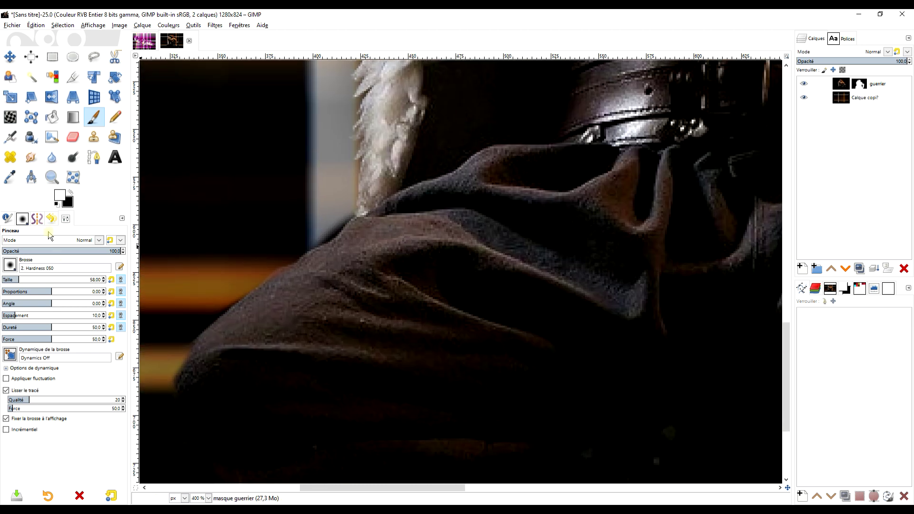
pyautogui.click(70, 192)
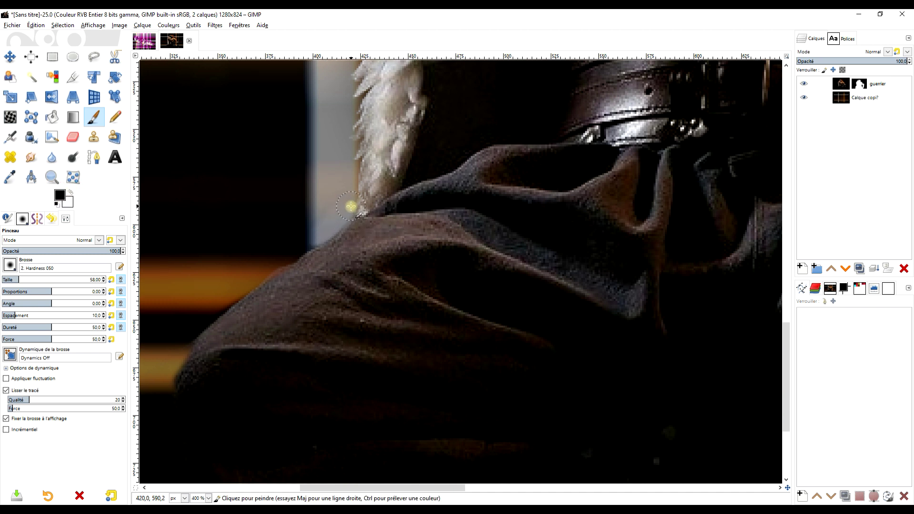
pyautogui.scroll(-5, 350, 206)
pyautogui.hscroll(2, 428, 228)
pyautogui.scroll(-1, 458, 239)
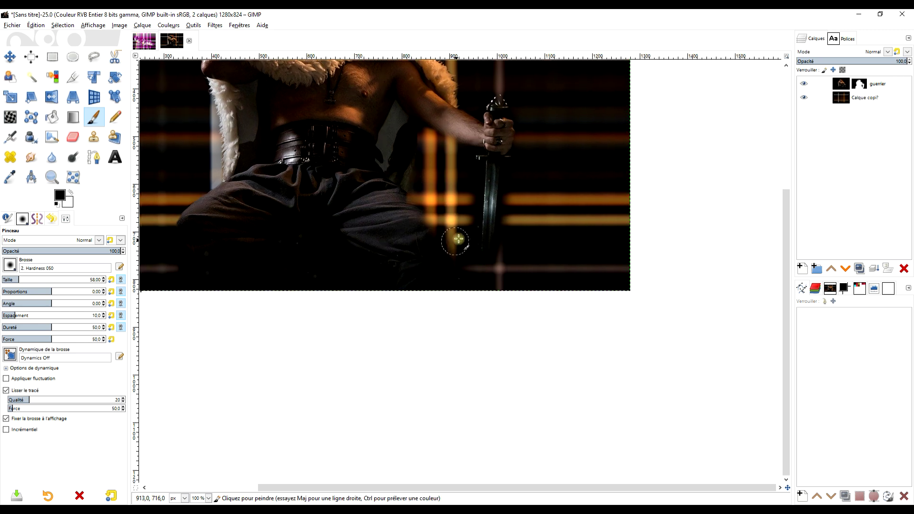
pyautogui.scroll(1, 458, 238)
pyautogui.scroll(1, 458, 238)
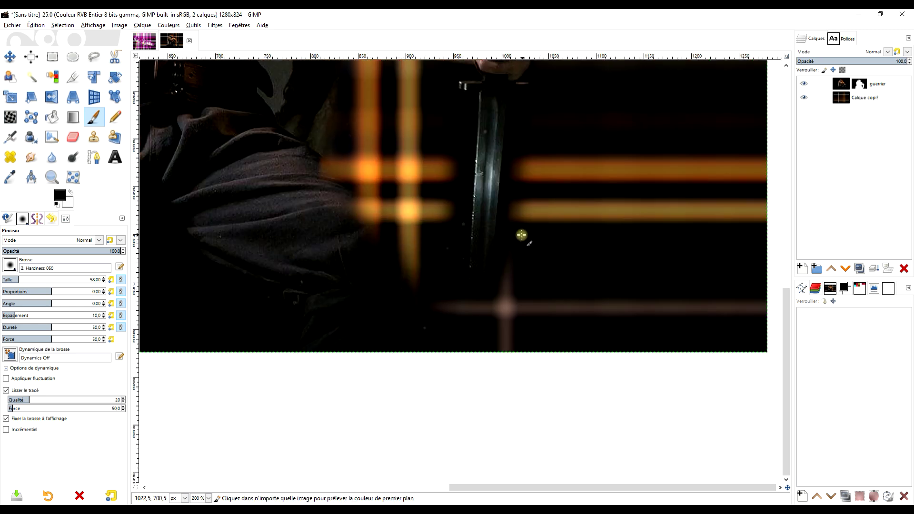
# Step: Paint a straight white stroke along the sword blade, touch up the grip, and fit the image
pyautogui.click(71, 194)
pyautogui.click(490, 154)
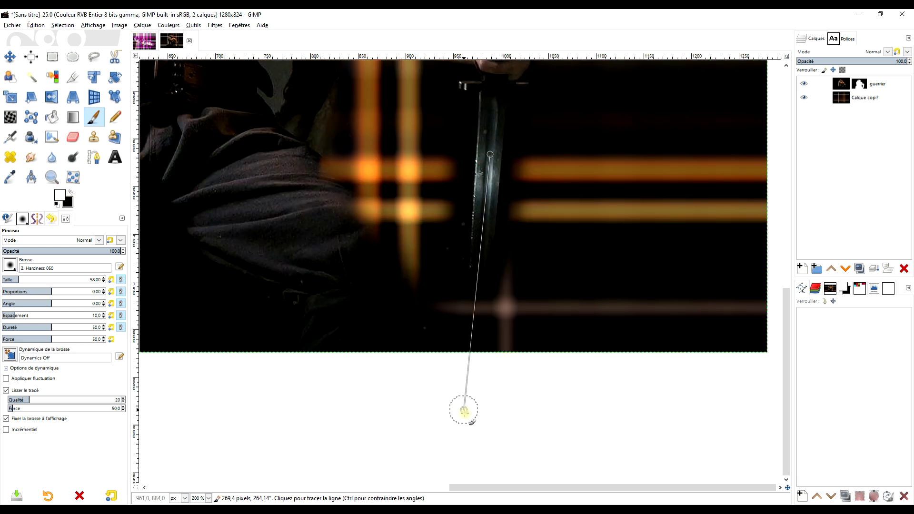
pyautogui.keyDown('shift'); pyautogui.click(475, 280); pyautogui.keyUp('shift')
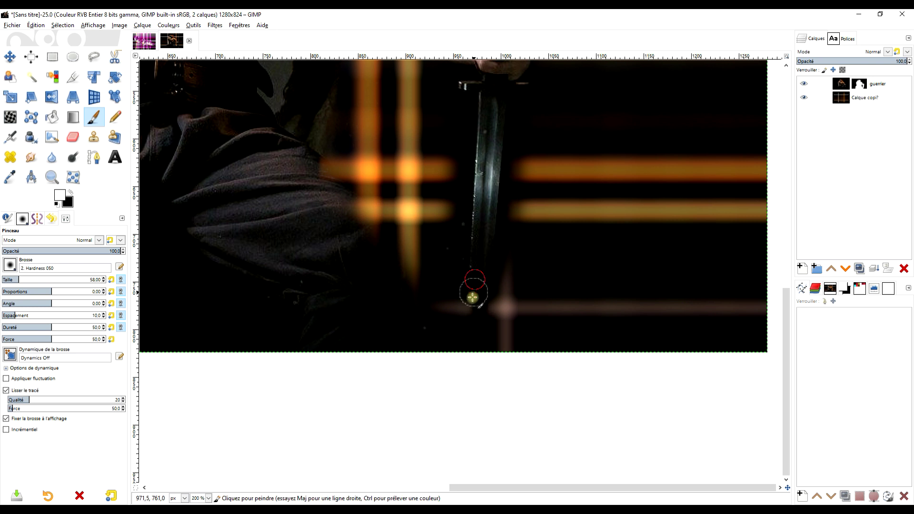
pyautogui.click(479, 273)
pyautogui.scroll(5, 474, 223)
pyautogui.hscroll(2, 475, 224)
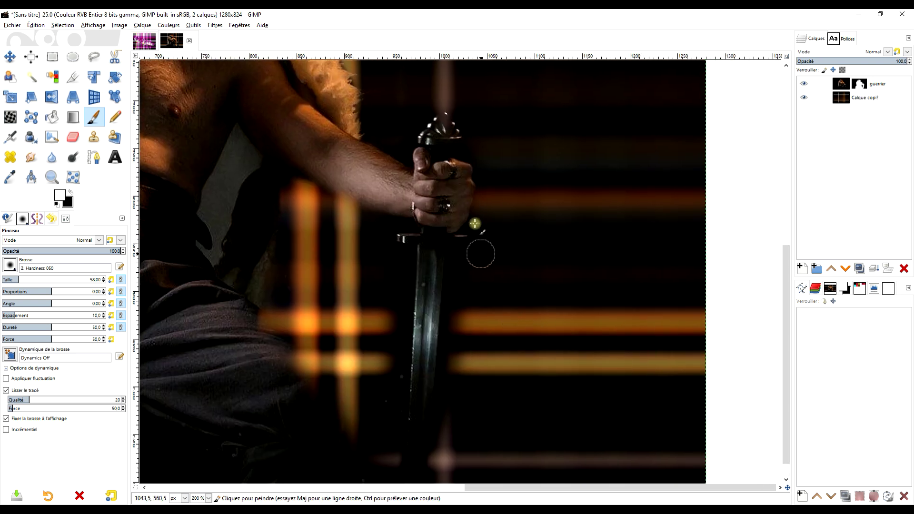
pyautogui.click(445, 119)
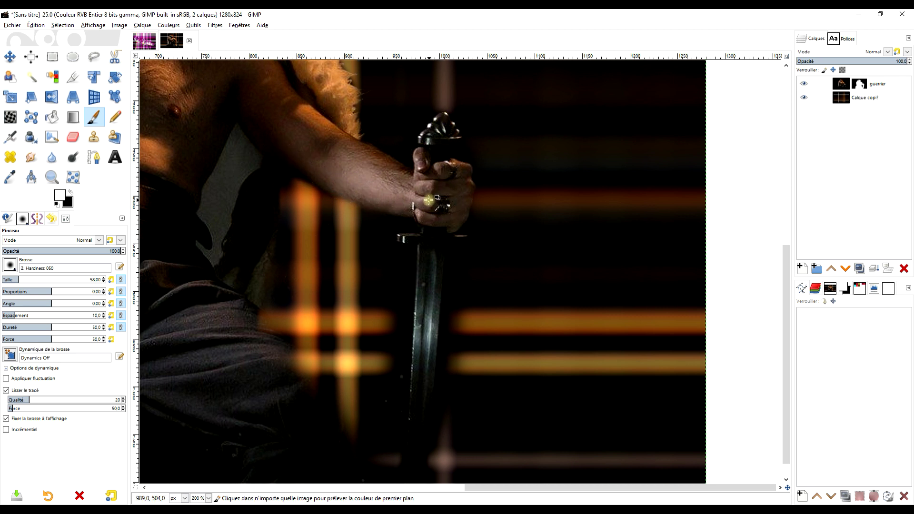
pyautogui.scroll(-1, 429, 200)
pyautogui.scroll(-1, 347, 194)
pyautogui.scroll(-3, 591, 208)
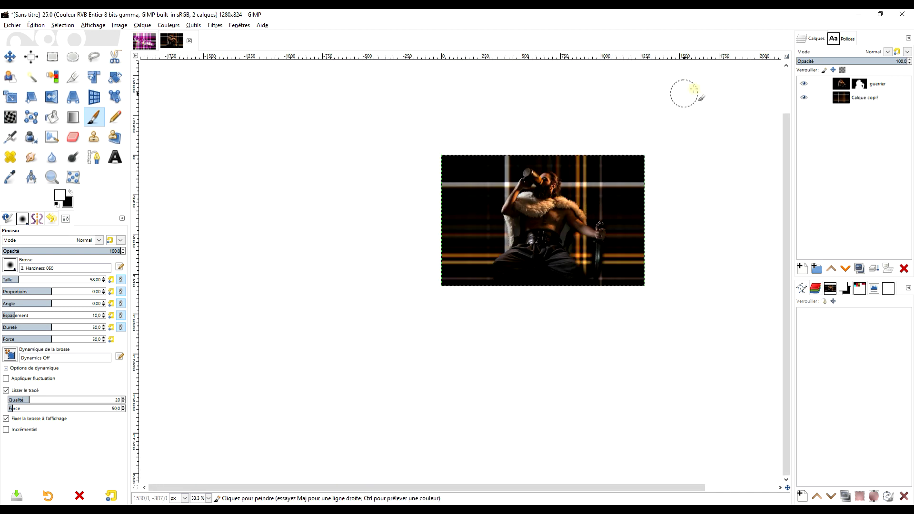
pyautogui.hotkey('shift', 'ctrl', 'j')
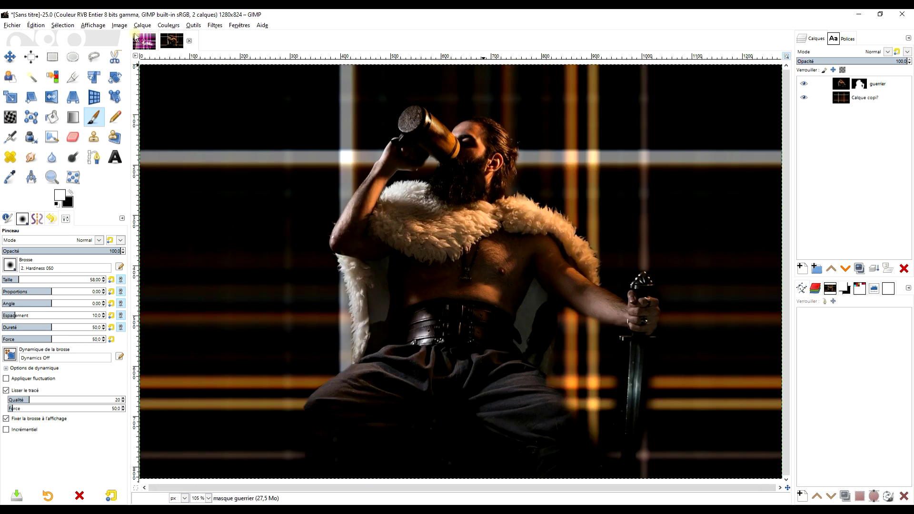
pyautogui.click(142, 42)
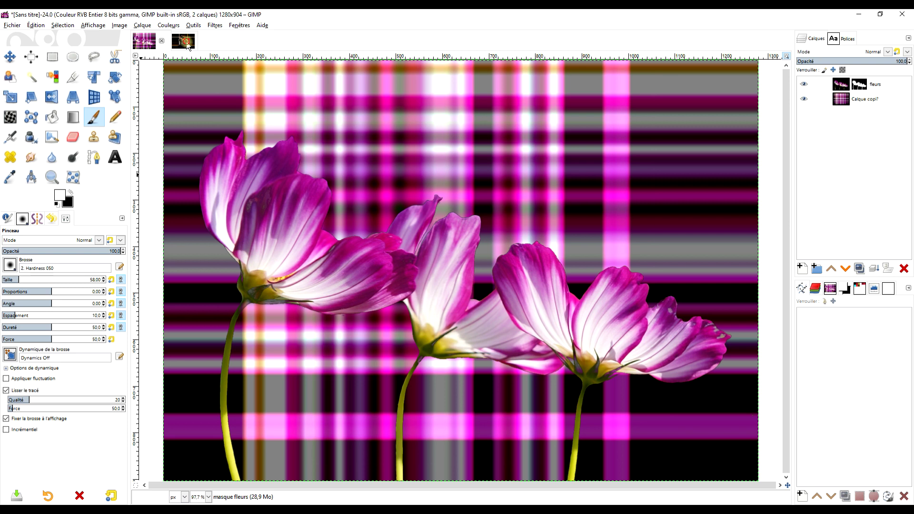
pyautogui.click(187, 44)
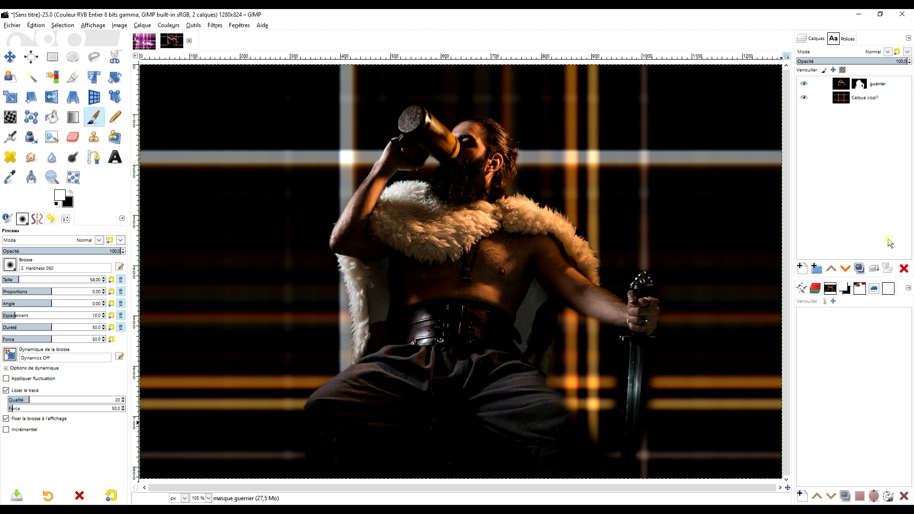
pyautogui.click(141, 42)
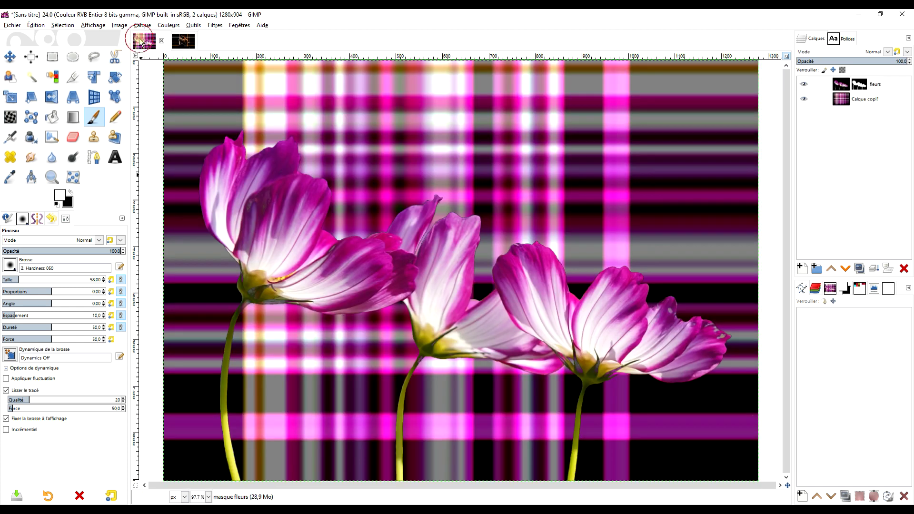
pyautogui.click(181, 43)
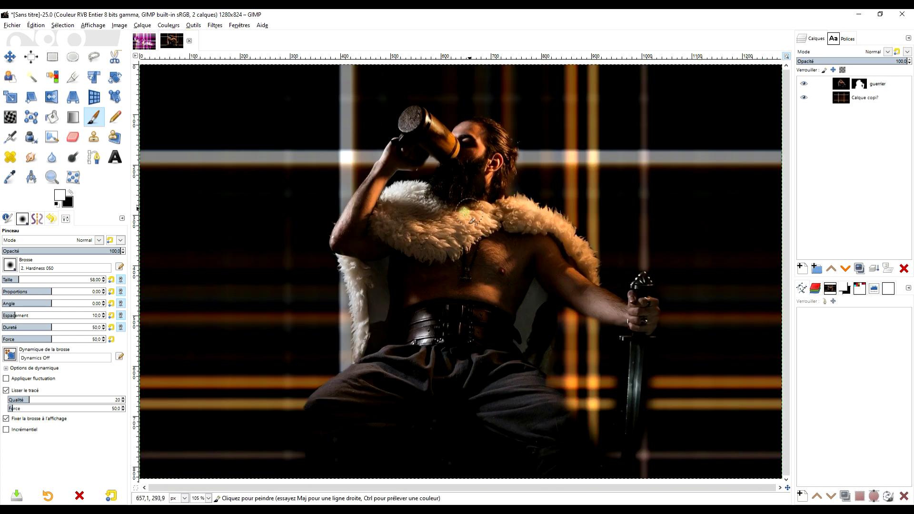
pyautogui.hotkey('alt', 'Tab')
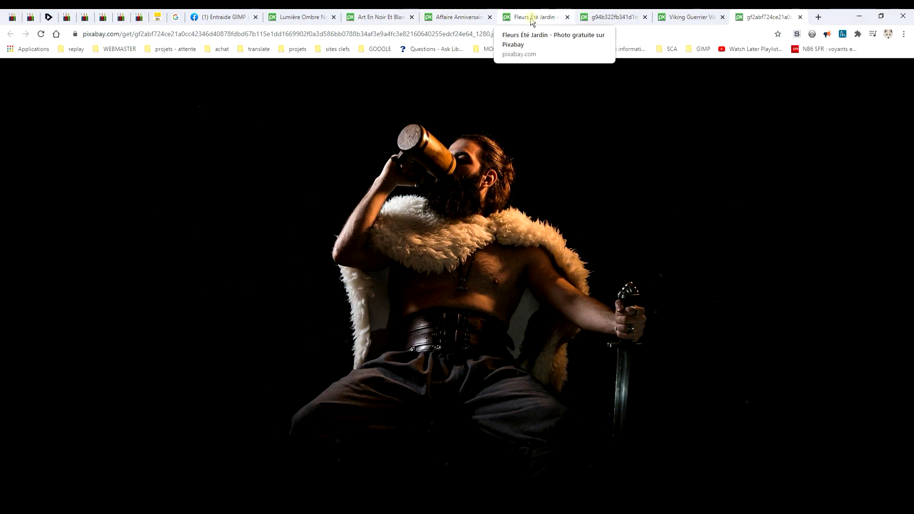
# Step: View the banquet plate photo page on Pixabay in the browser
pyautogui.click(459, 18)
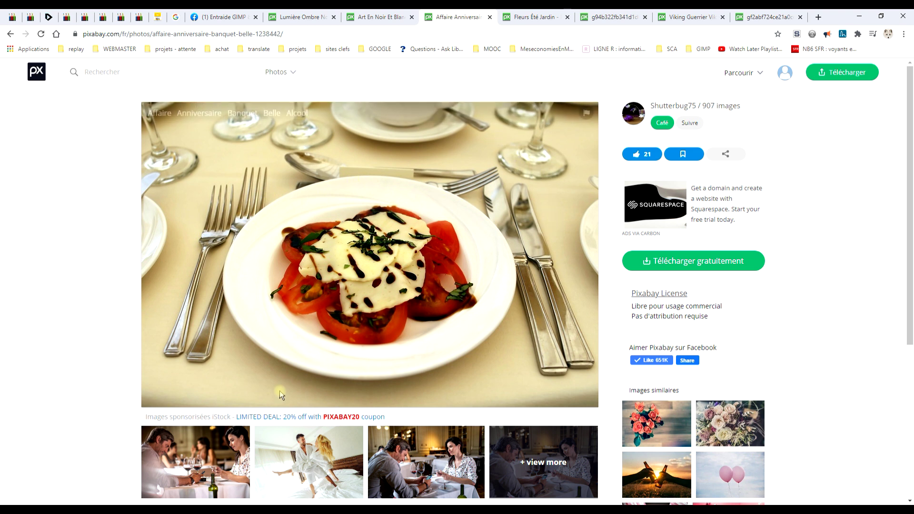
pyautogui.click(175, 471)
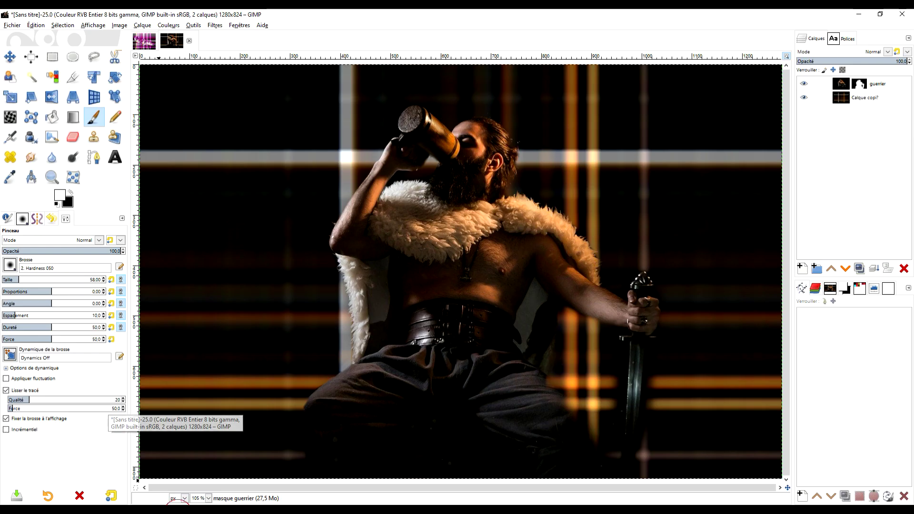